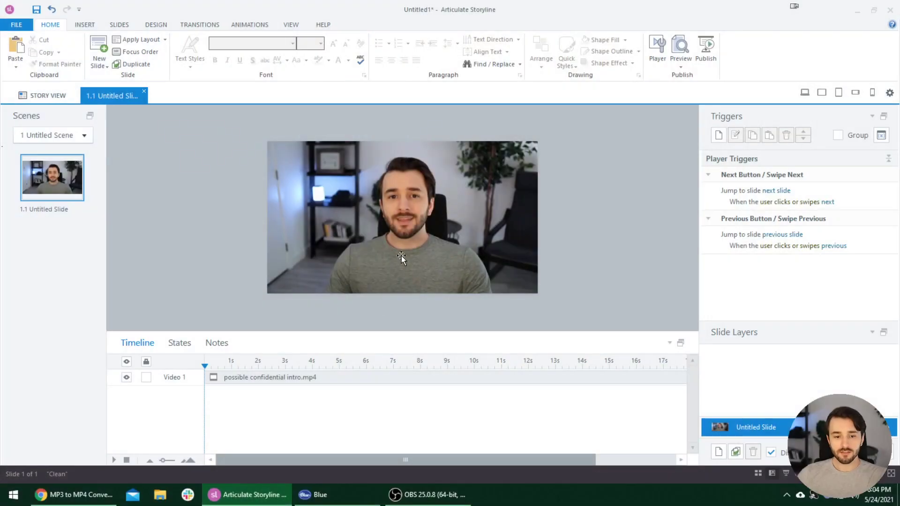
- Select the intro video on the slide
click(358, 205)
click(578, 216)
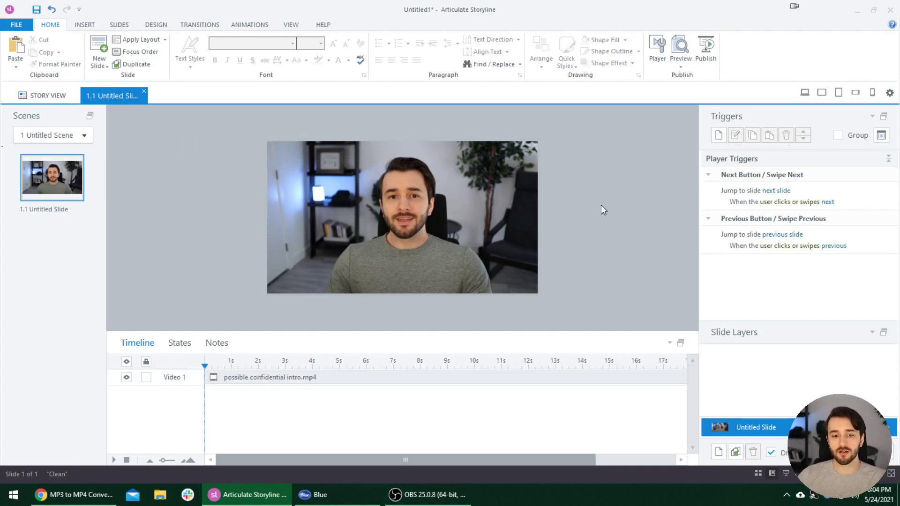
click(382, 267)
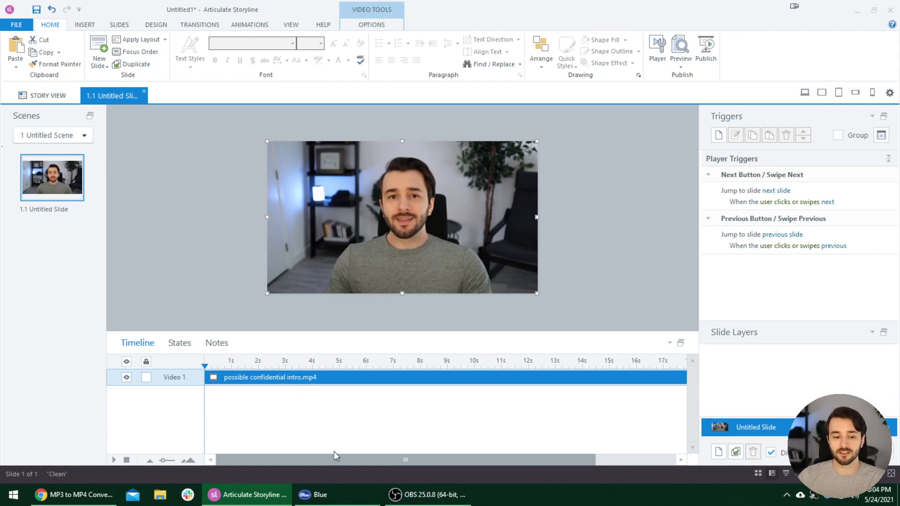
drag(439, 460, 519, 462)
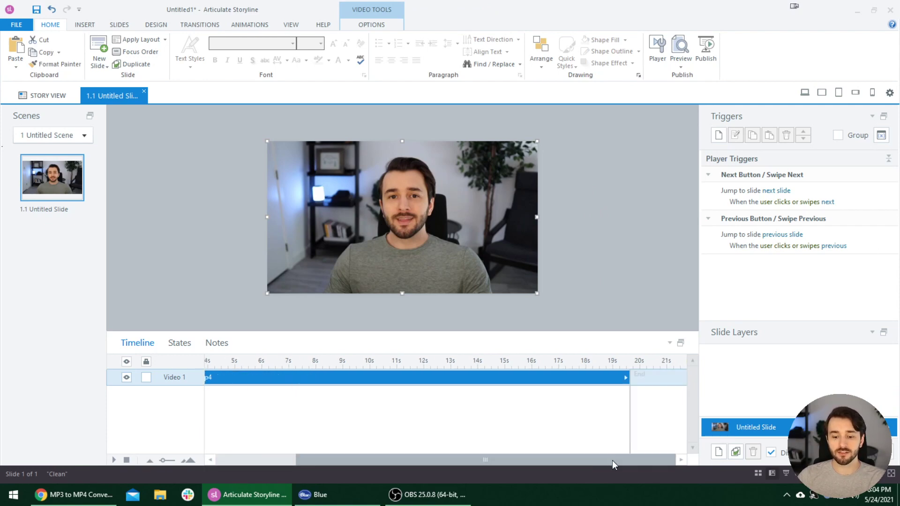
drag(613, 460, 481, 461)
click(200, 274)
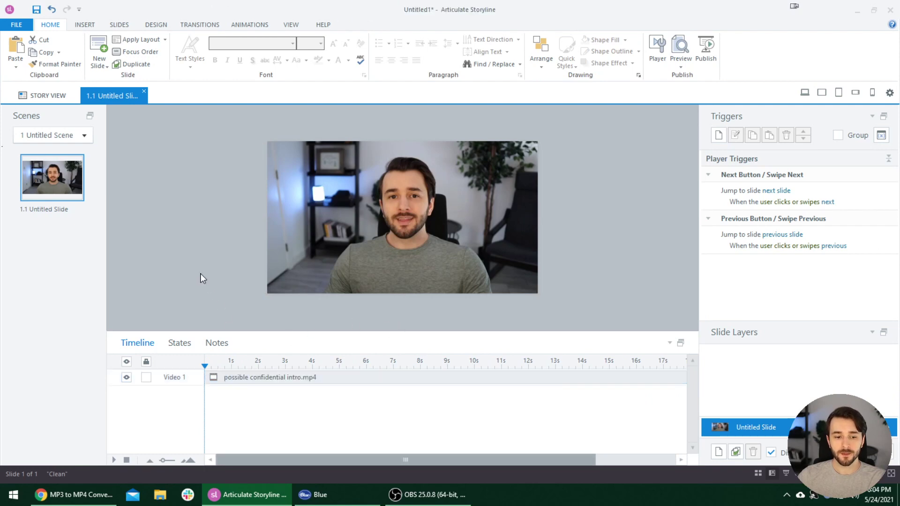
click(310, 186)
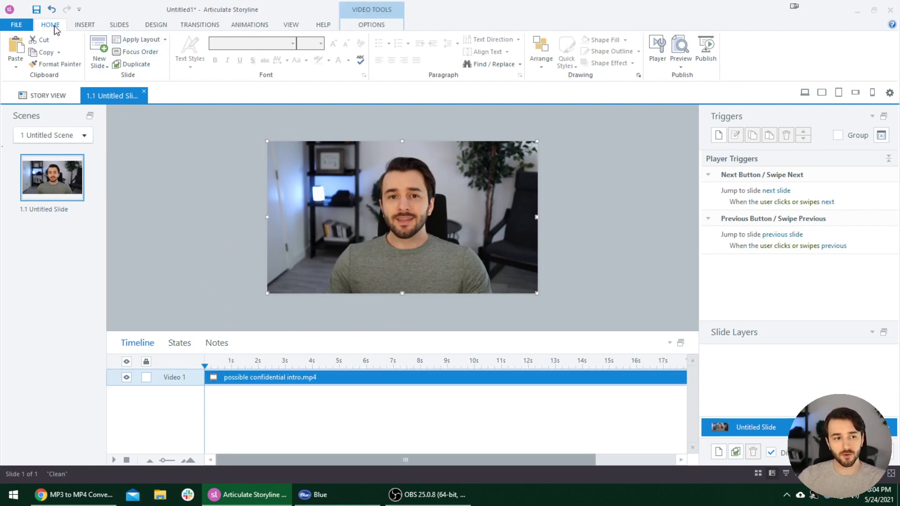
- Enable the Notes player tab in Player settings and view it beside Menu in the preview
click(657, 51)
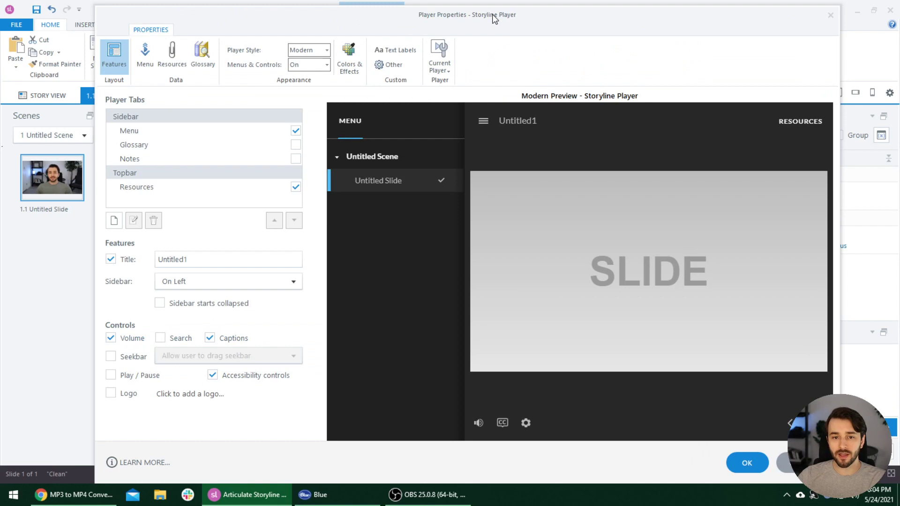
drag(494, 18, 479, 20)
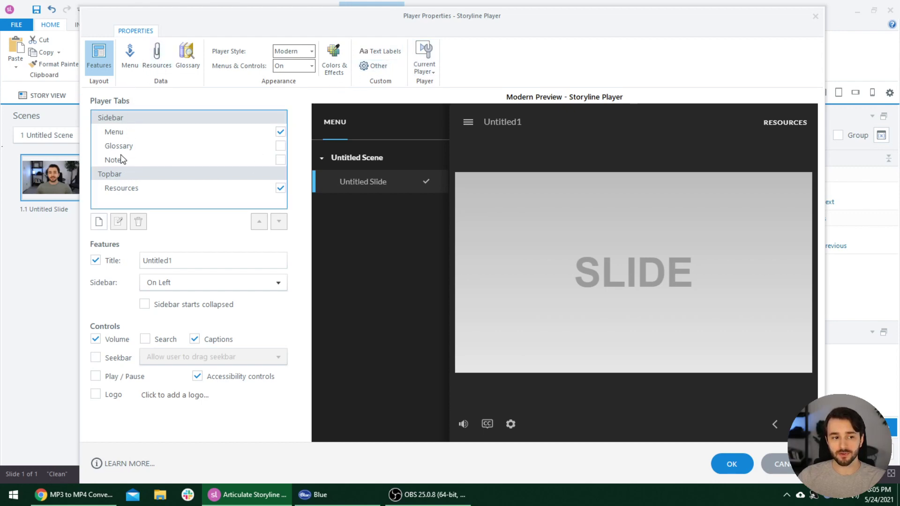
click(280, 159)
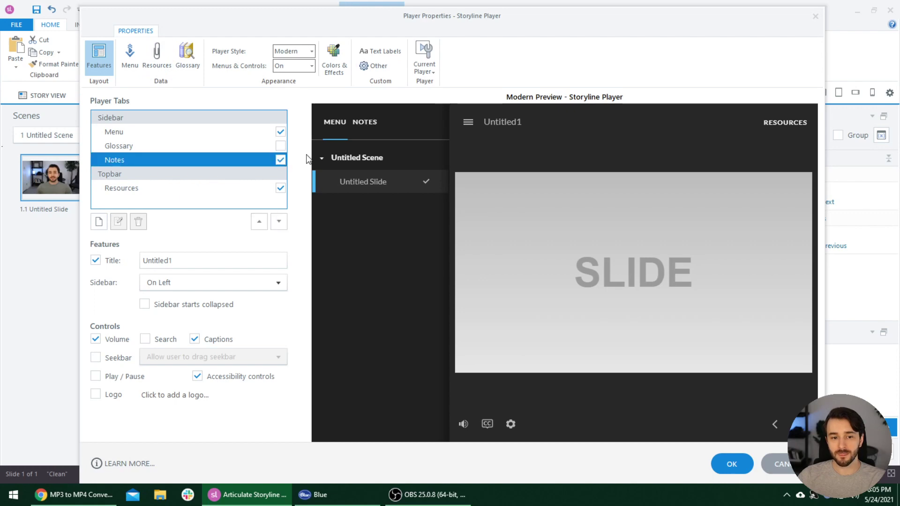
click(366, 132)
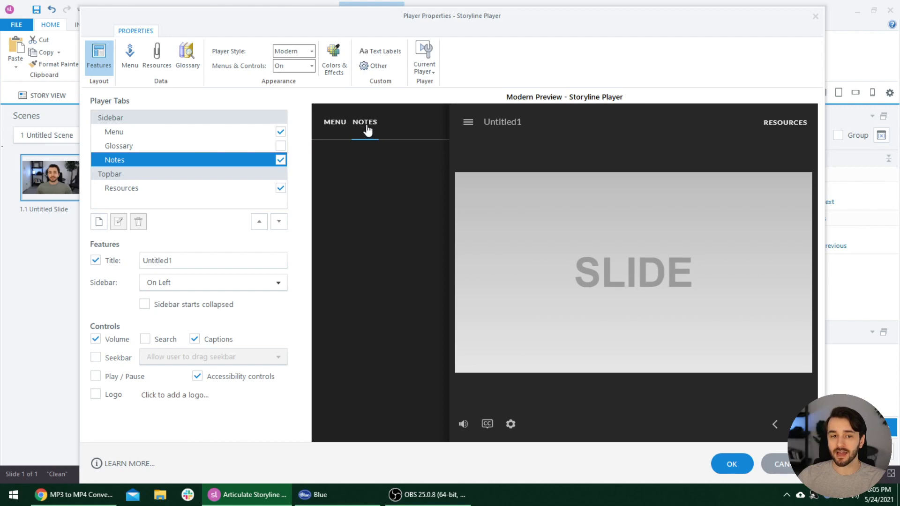
- Accept the player settings and write the slide note 'Make this say whatever I am saying'
click(732, 463)
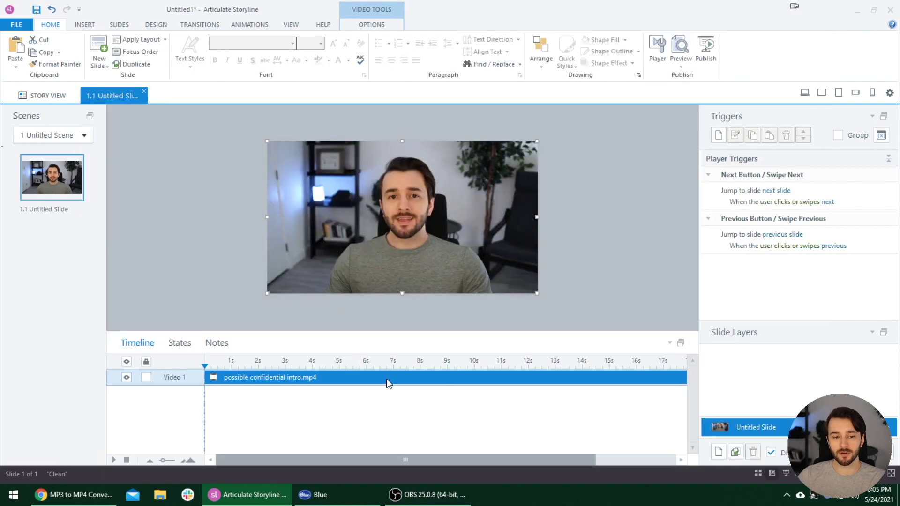
click(216, 343)
text(Make th)
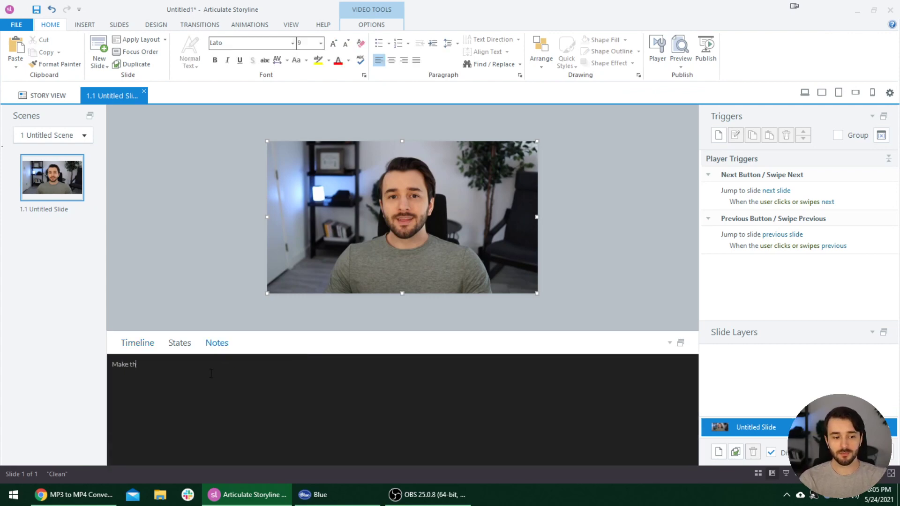
text(is say whatever I am saying)
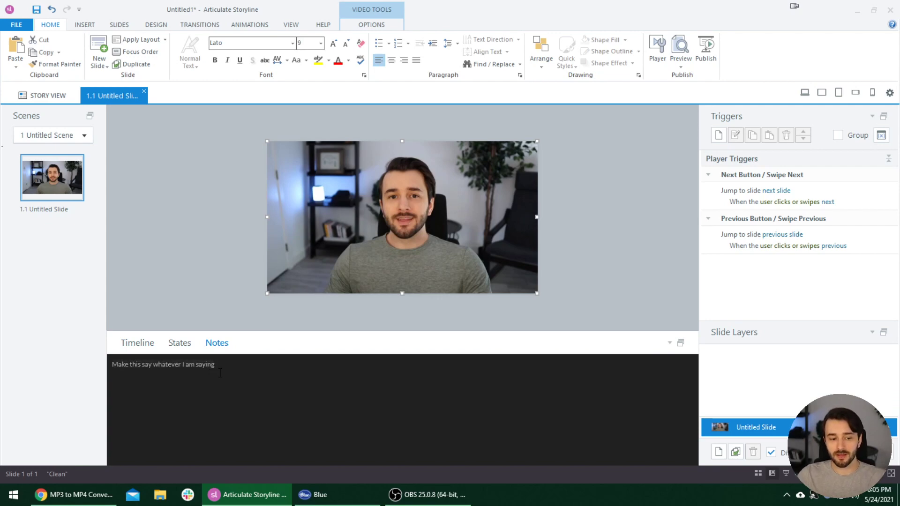
click(203, 277)
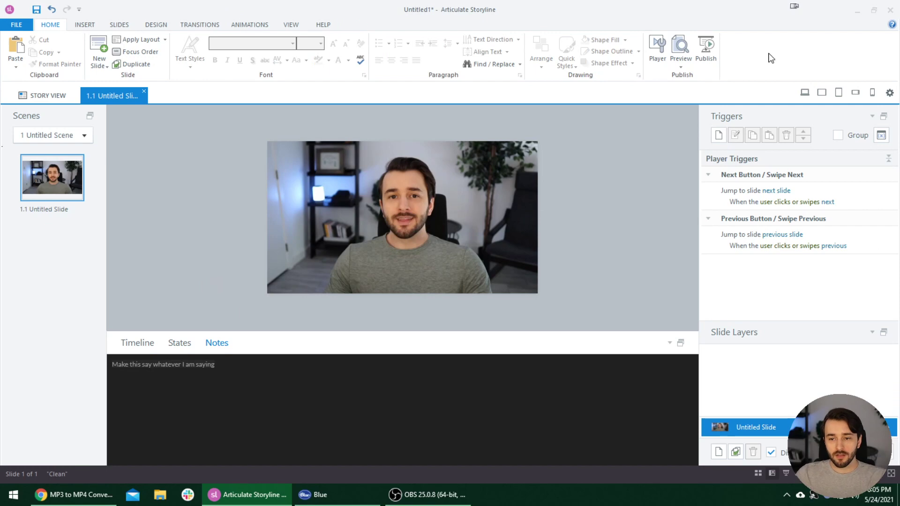
- Preview the slide, check the note in the NOTES tab, then close the preview
click(804, 92)
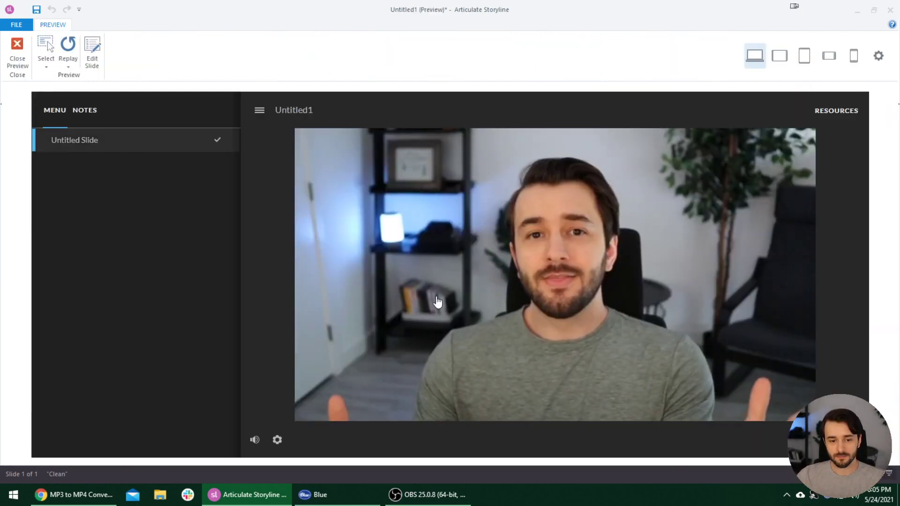
click(89, 117)
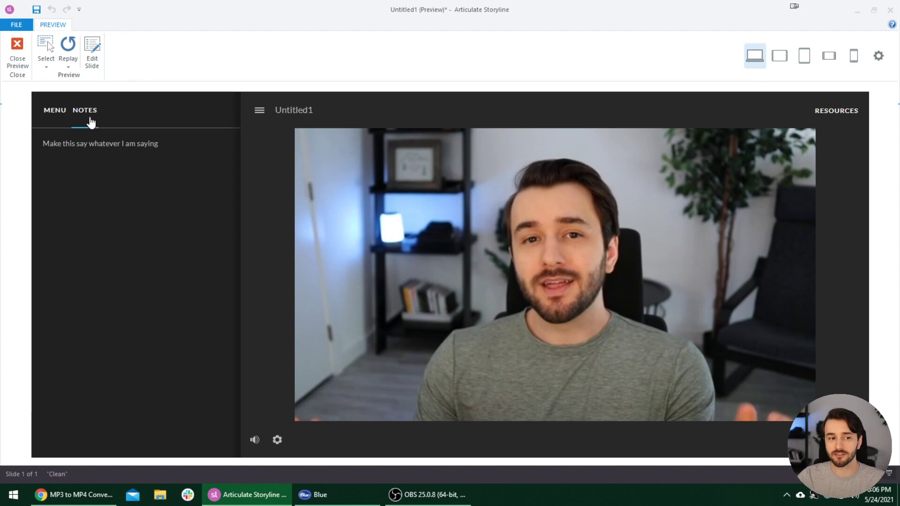
click(22, 64)
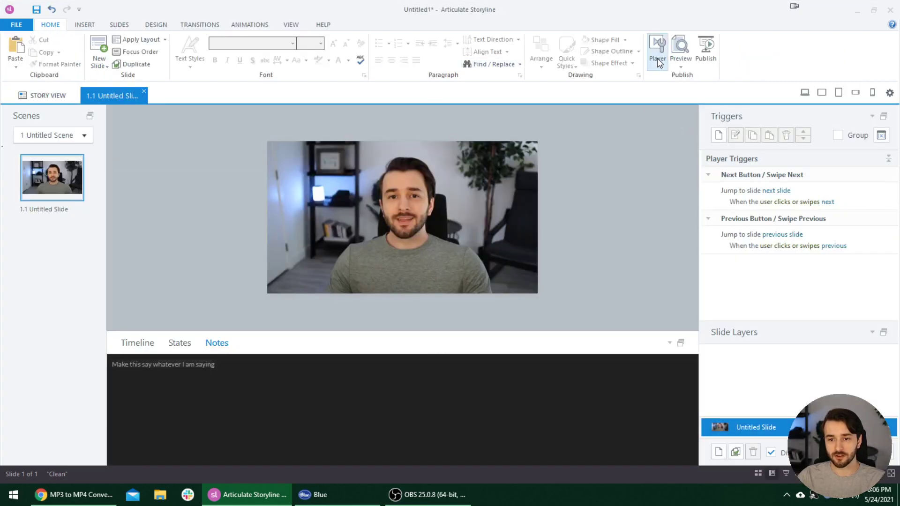
- Change the Notes Tab text label to 'Transcript' in Player settings
click(658, 58)
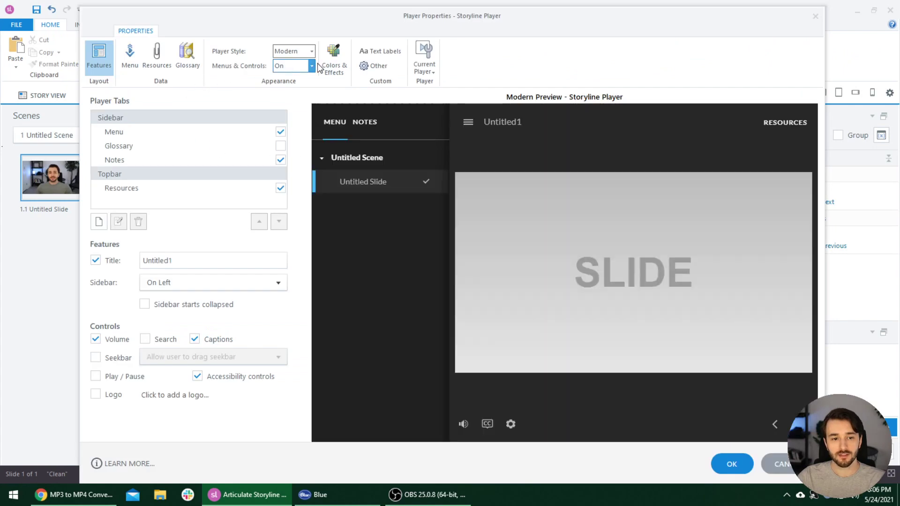
click(382, 53)
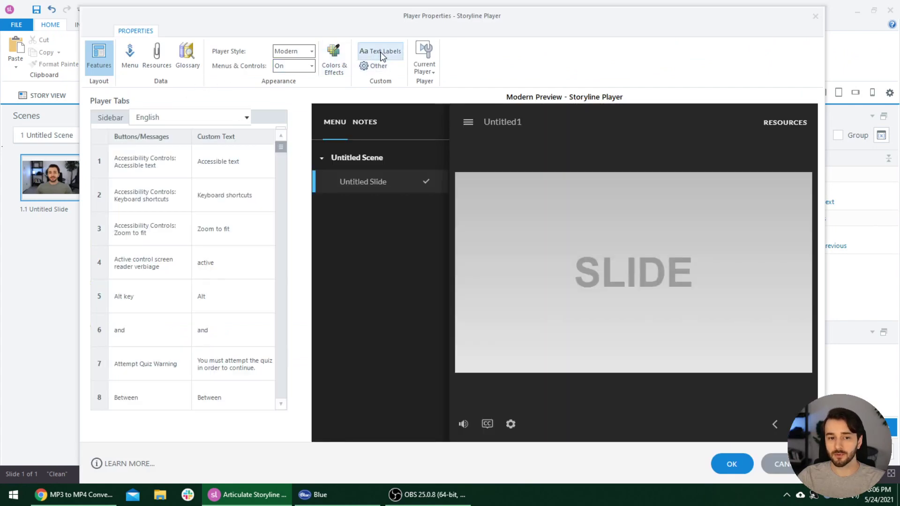
scroll(334, 165, down, 2)
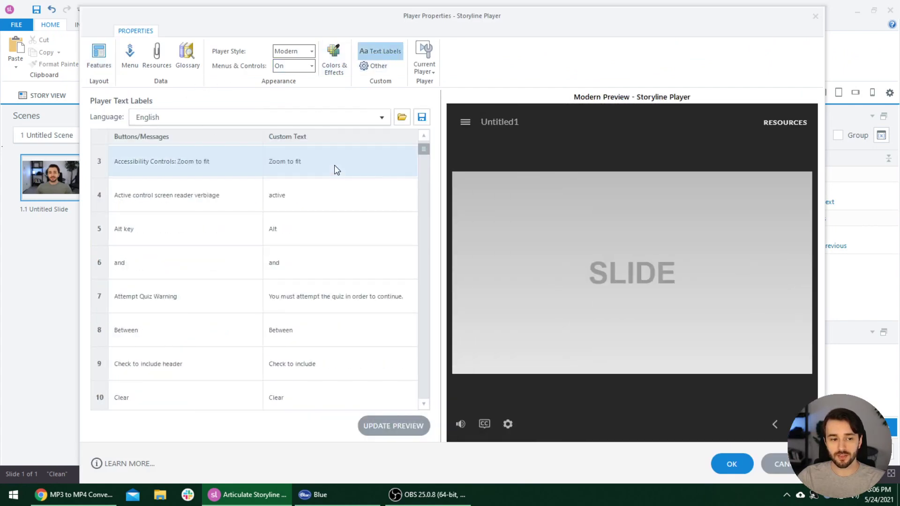
scroll(333, 166, down, 2)
mouse_move(424, 171)
mouse_down()
mouse_move(416, 241)
mouse_move(430, 288)
mouse_move(427, 258)
mouse_up()
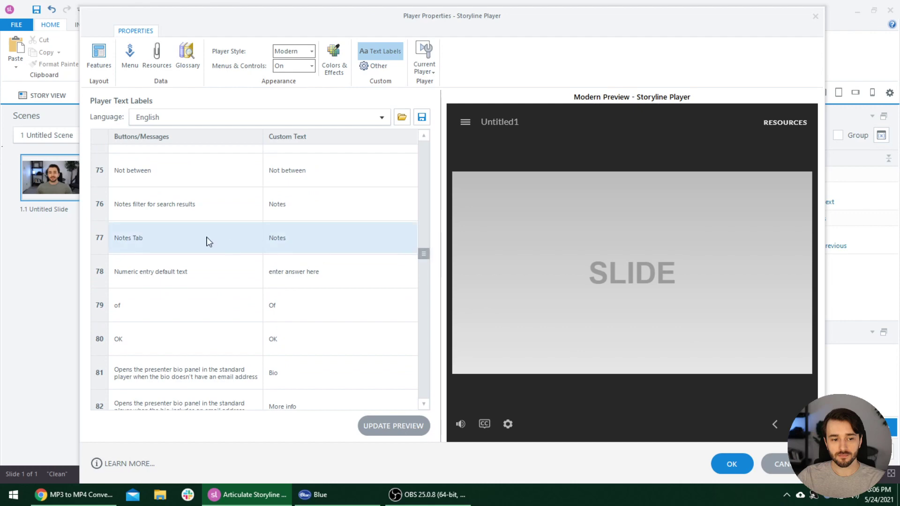
click(293, 237)
key(ctrl+a)
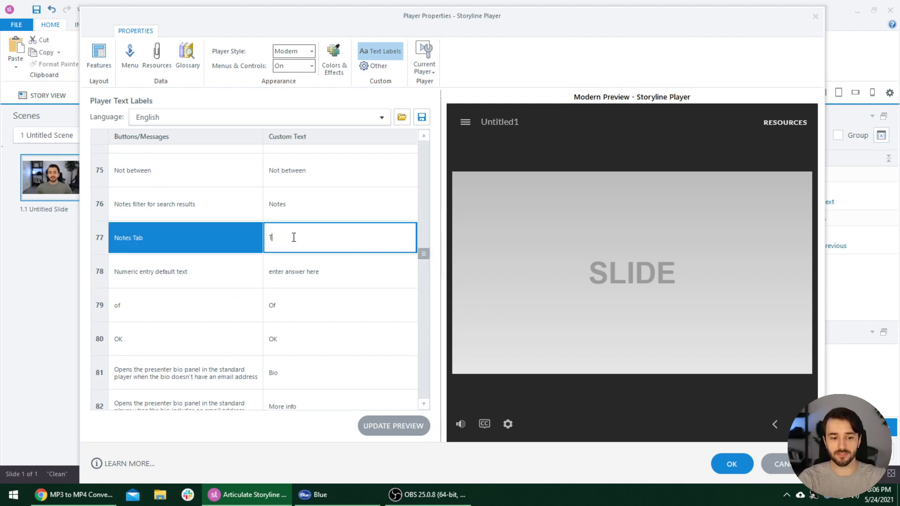
text(Transcript)
key(Return)
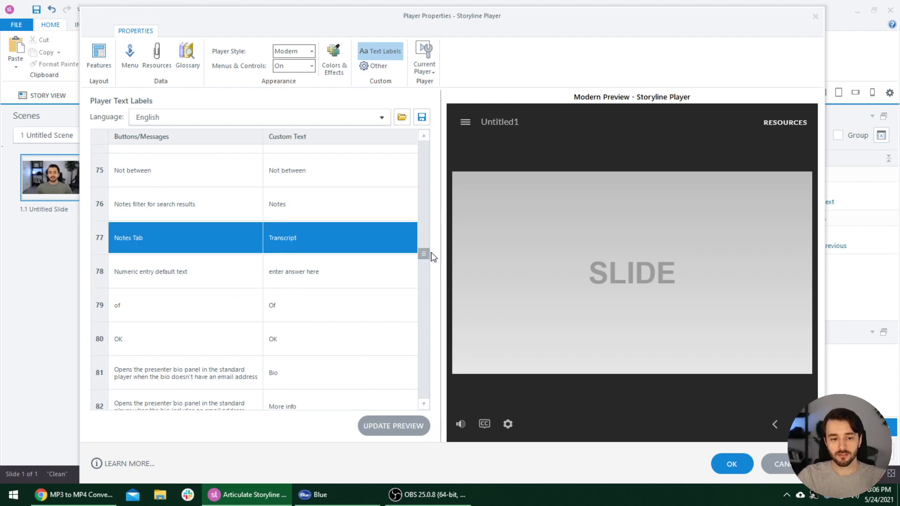
click(730, 465)
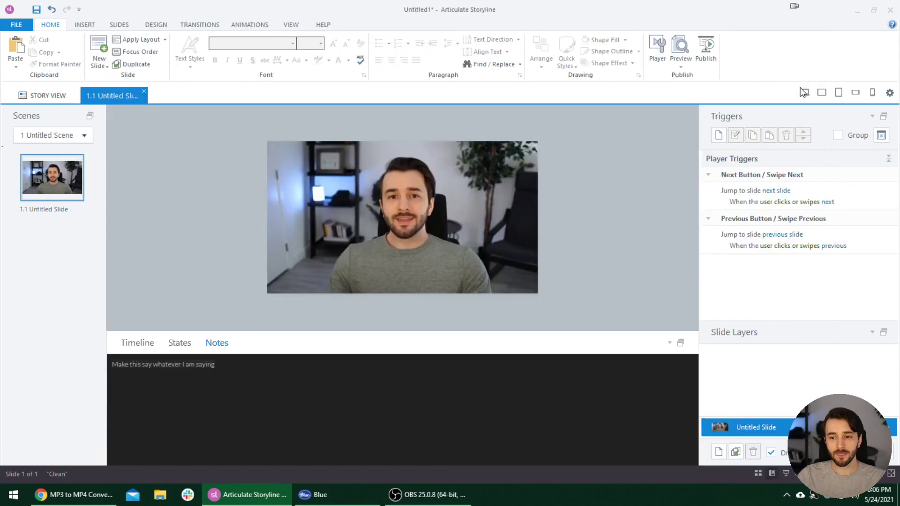
- Preview the slide, check the notes under the TRANSCRIPT tab, then close the preview
key(F12)
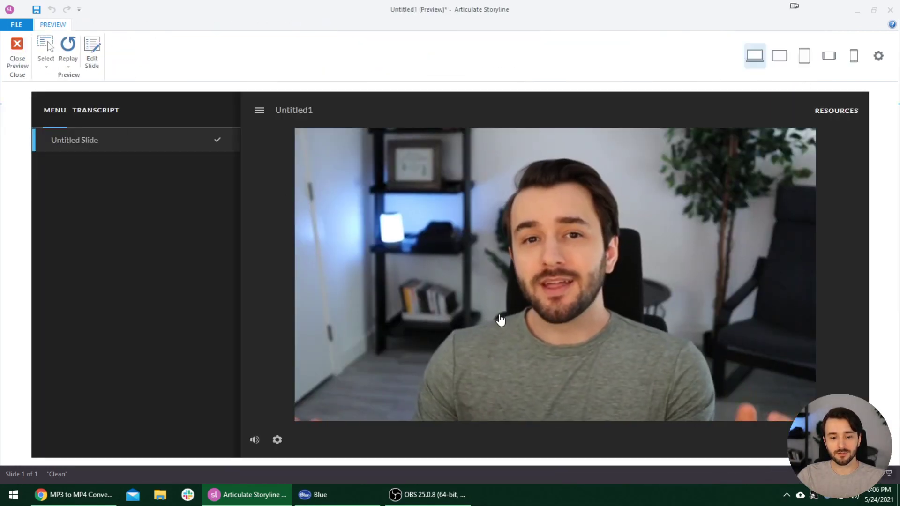
click(99, 112)
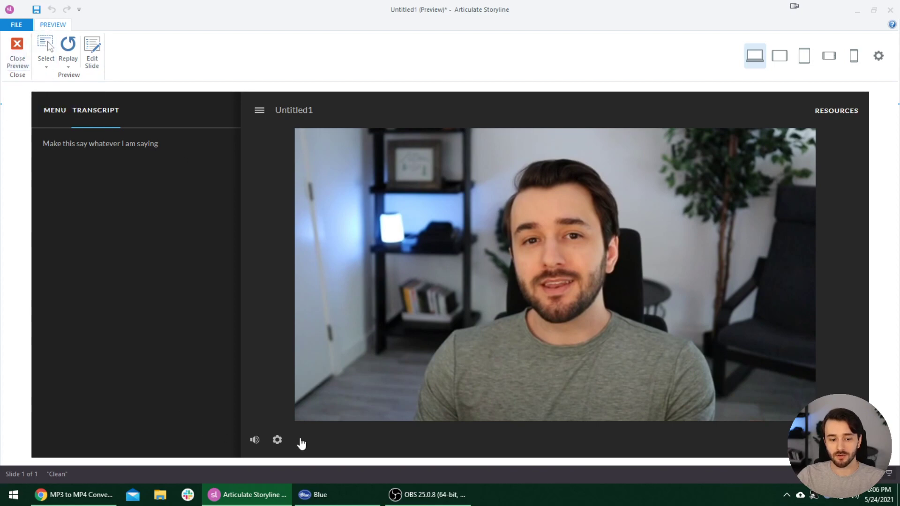
click(21, 53)
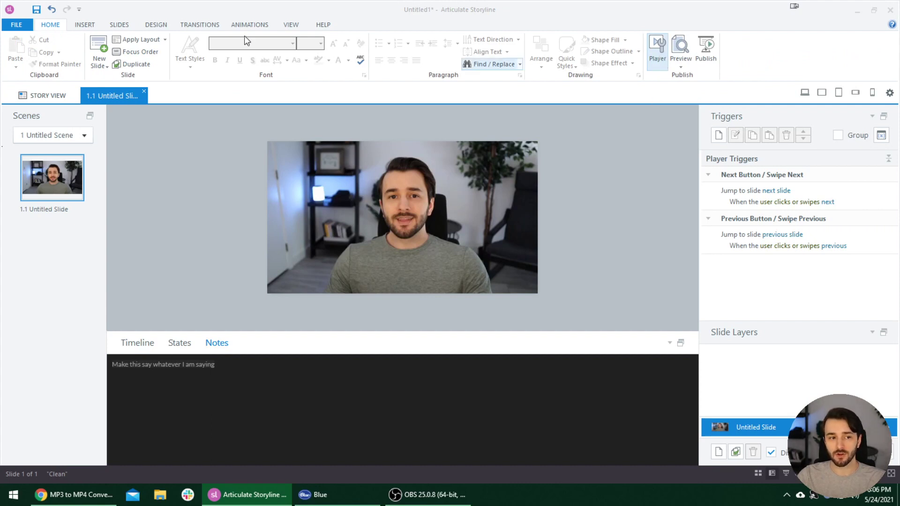
- Close Player settings, select the intro video from the Timeline, and choose Video Tools > Options > Add Captions
click(660, 43)
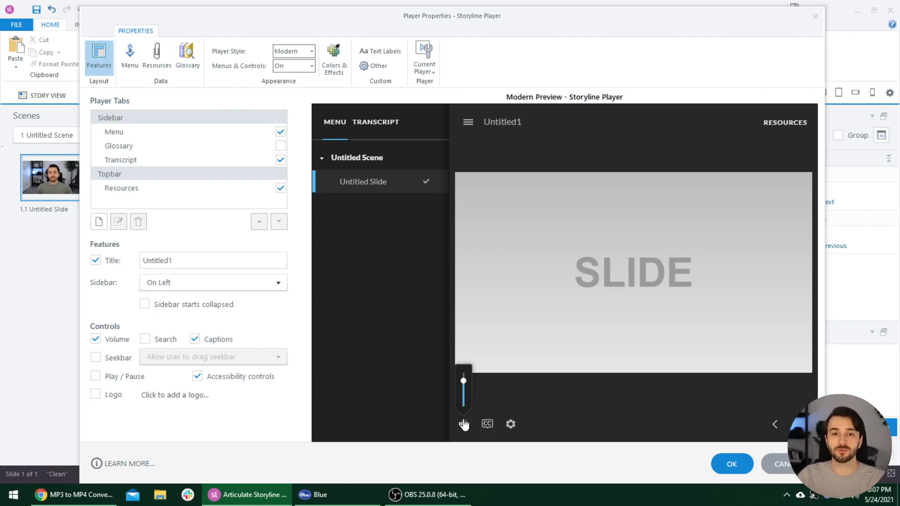
click(717, 464)
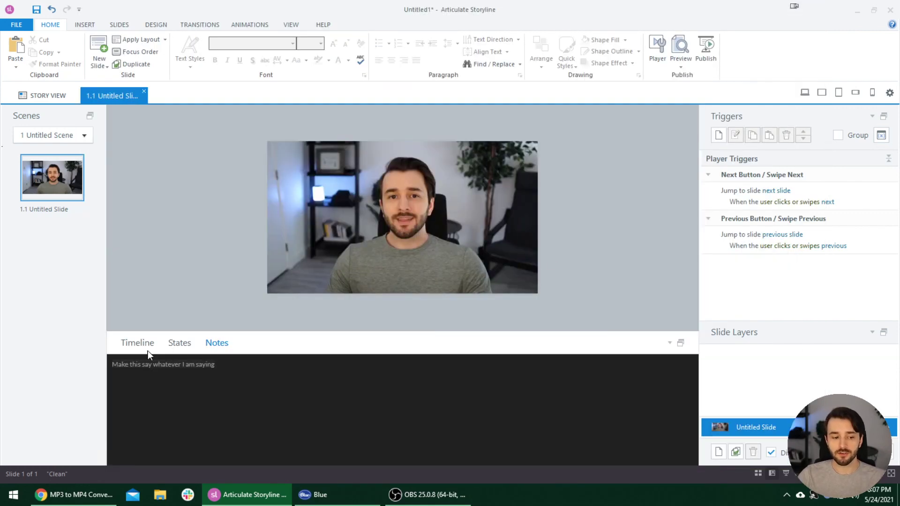
click(137, 343)
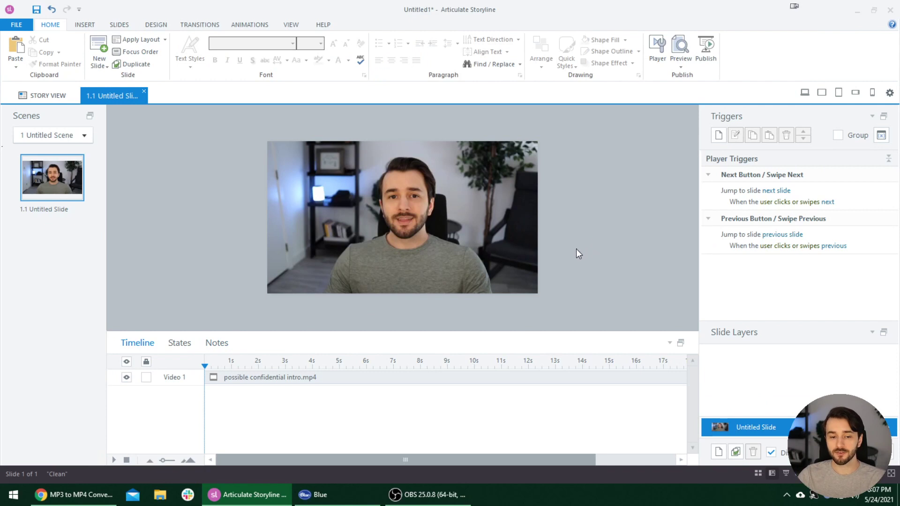
click(401, 227)
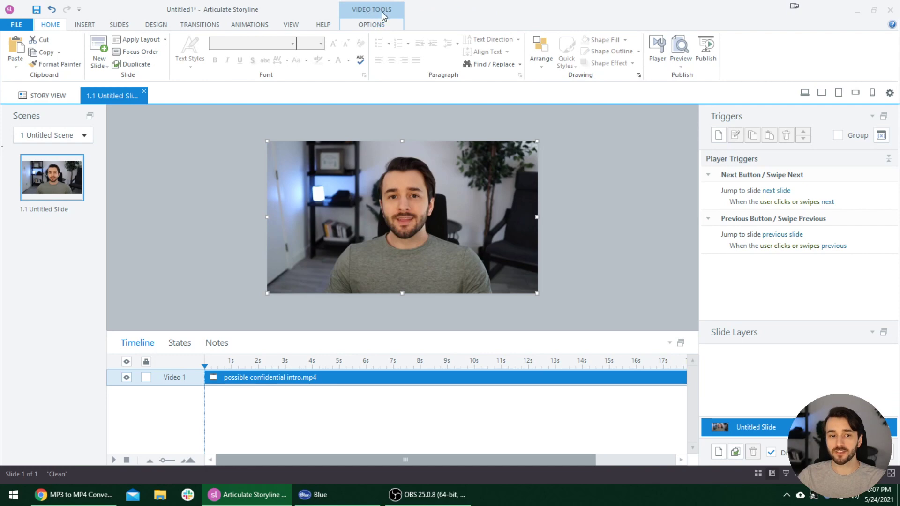
click(372, 25)
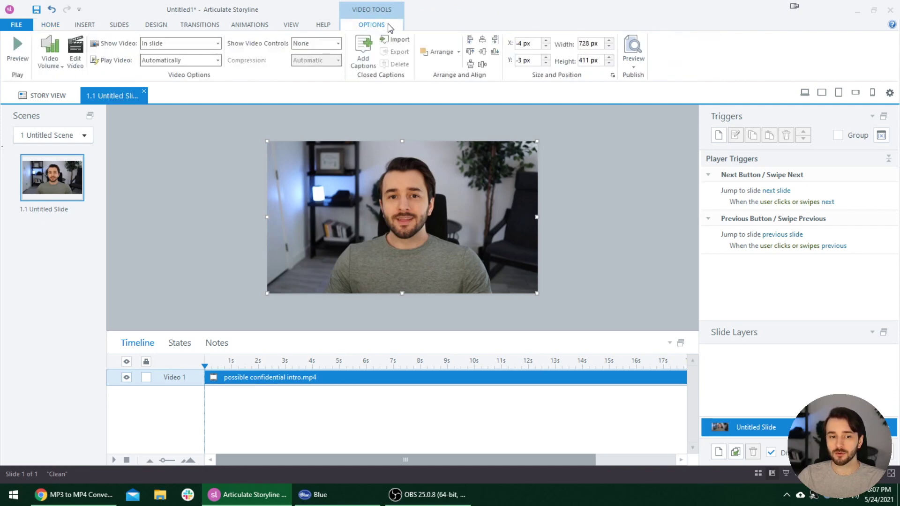
click(368, 63)
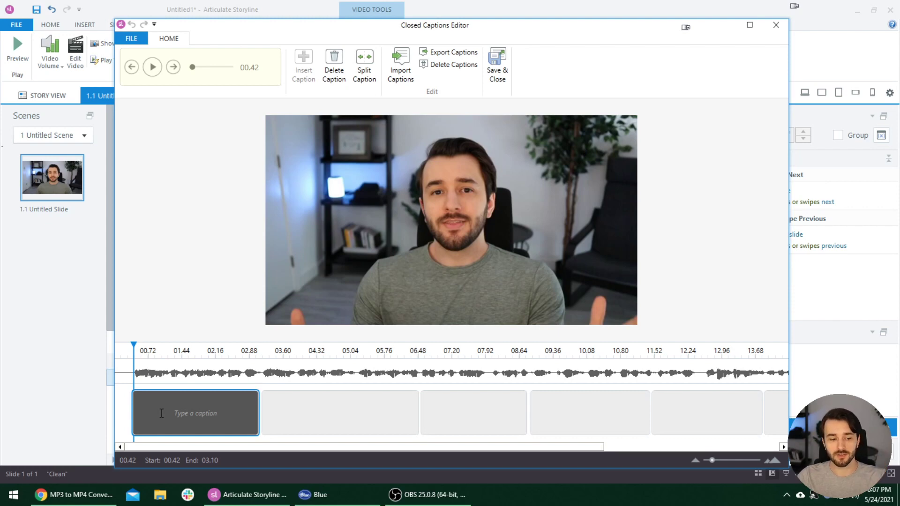
- Type the first two captions while the video plays, Save & Close, and preview the slide
click(161, 414)
key(ctrl+space)
text(The)
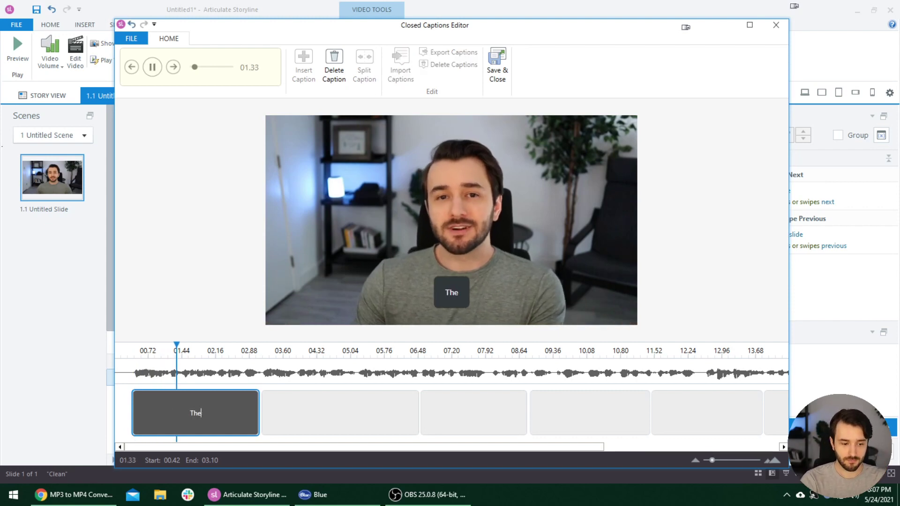
text(re are many instruction)
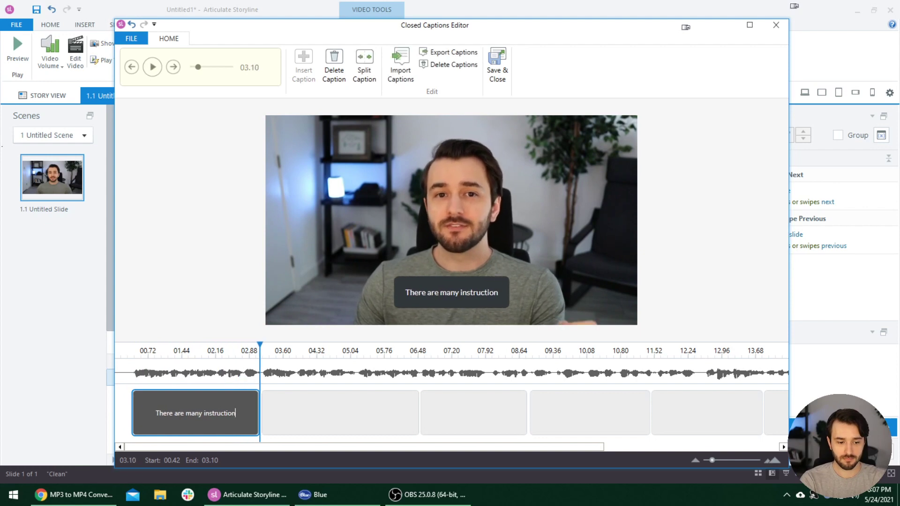
text(al designers who have)
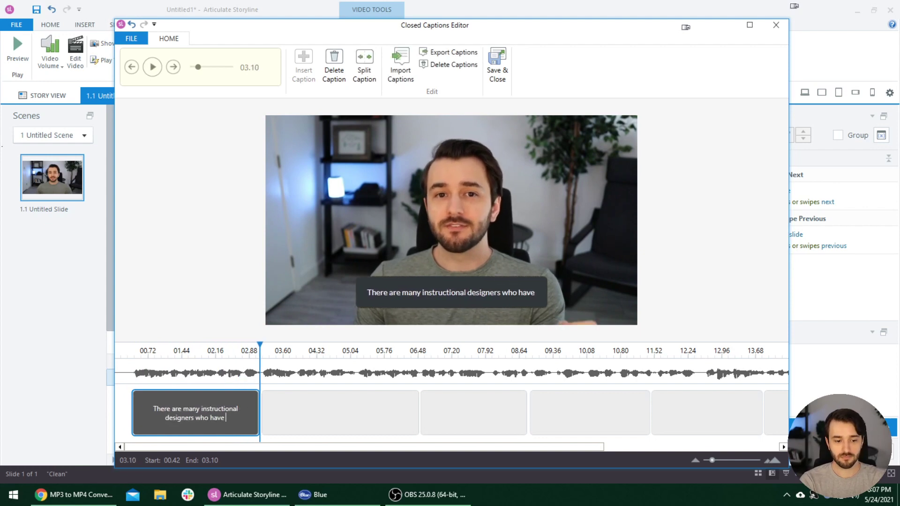
text( been in the field)
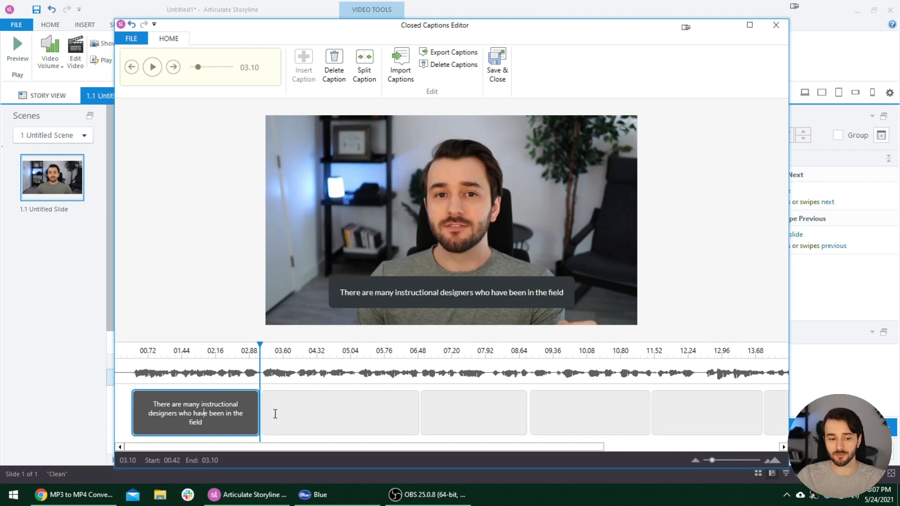
click(275, 413)
text(fo)
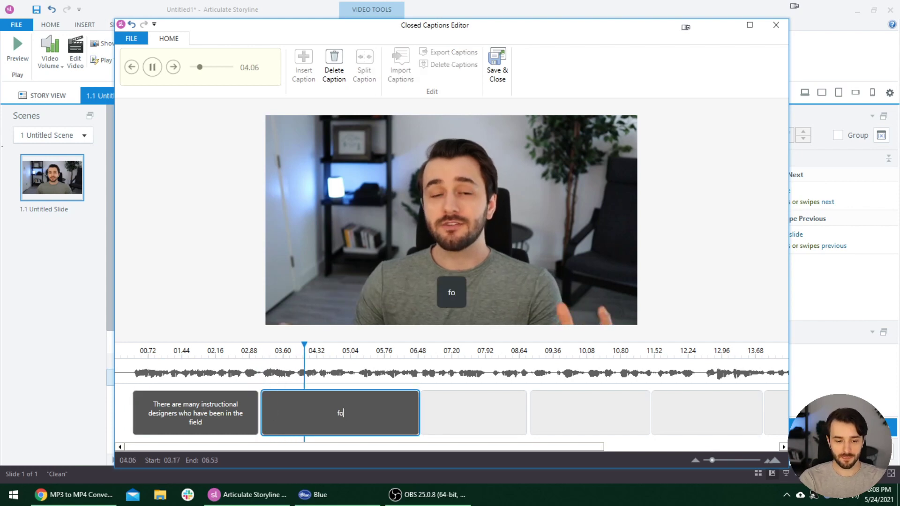
text(r years or even deca)
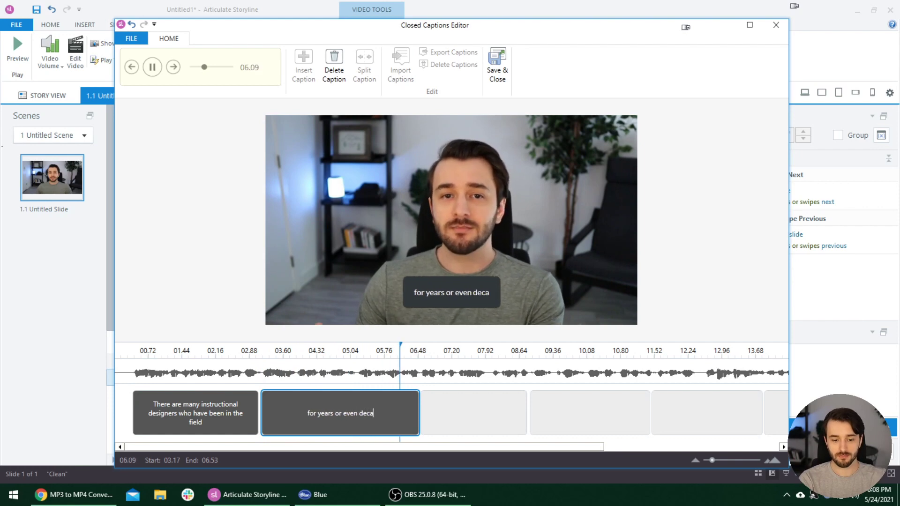
text(des, and when it comes tim)
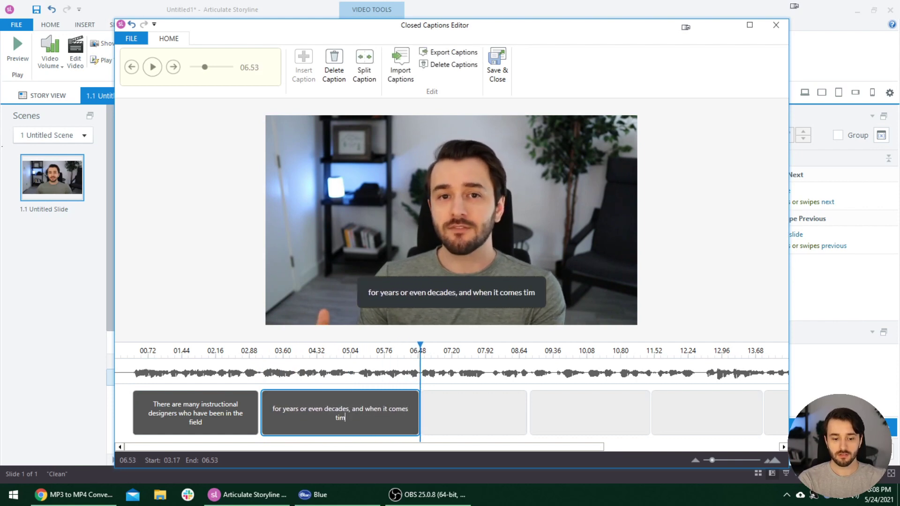
text(e to show)
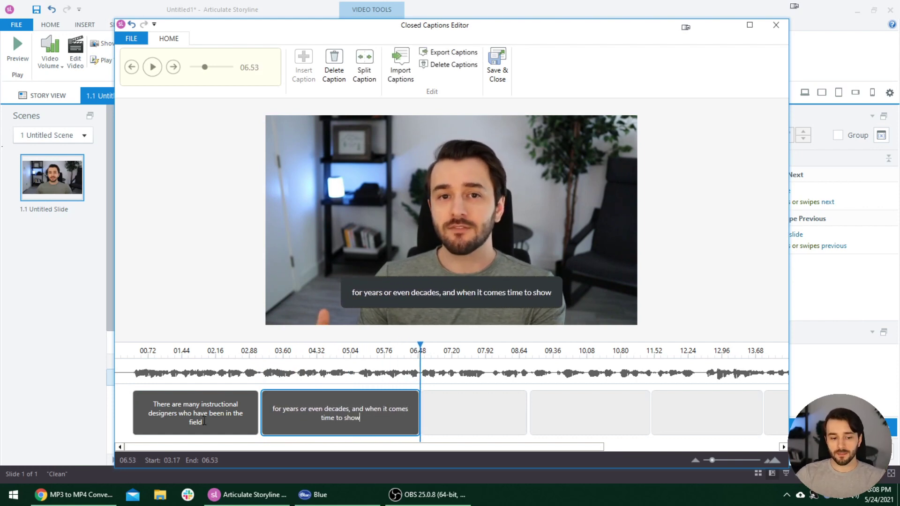
click(502, 69)
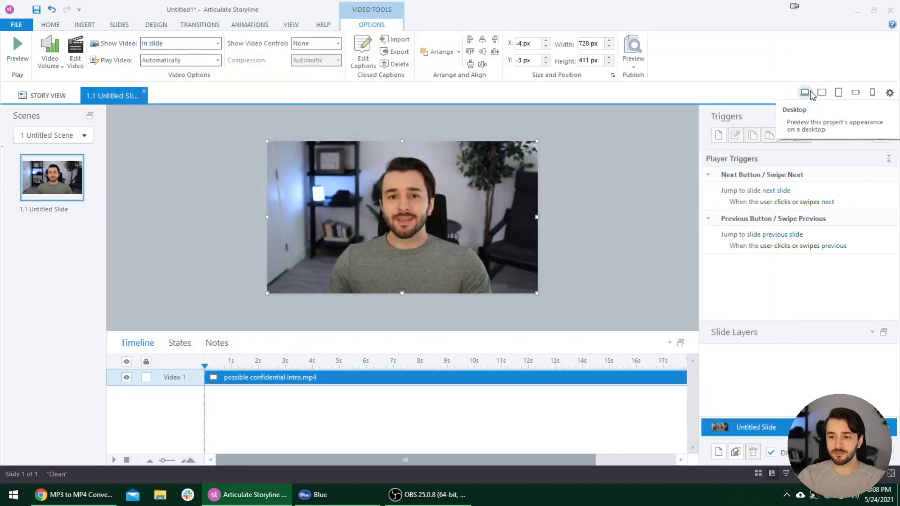
click(807, 92)
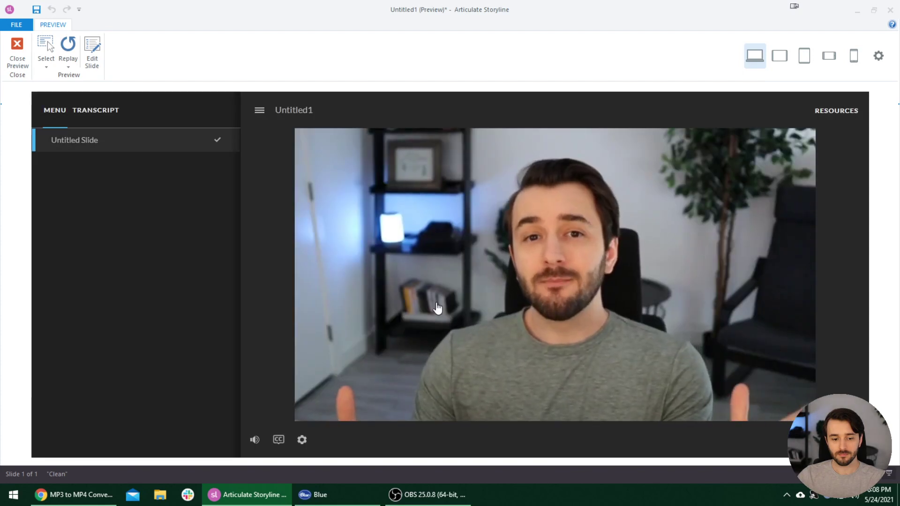
click(278, 443)
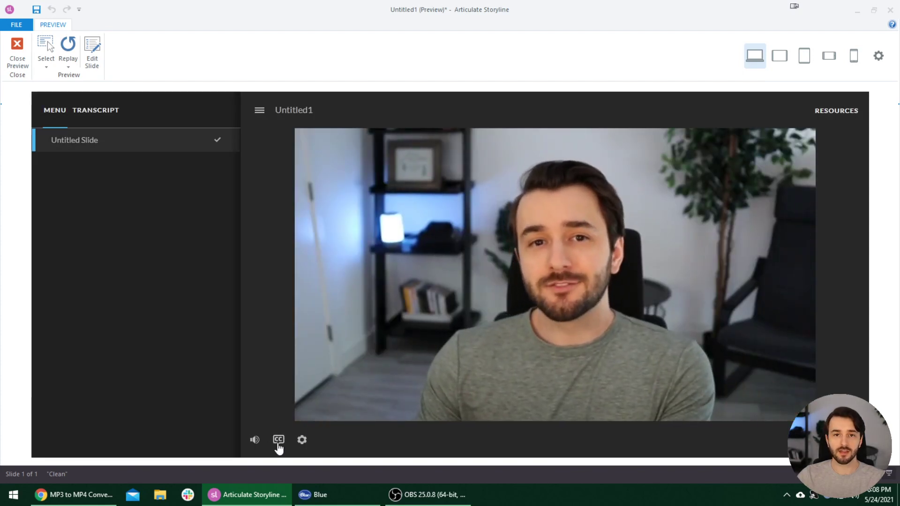
click(278, 443)
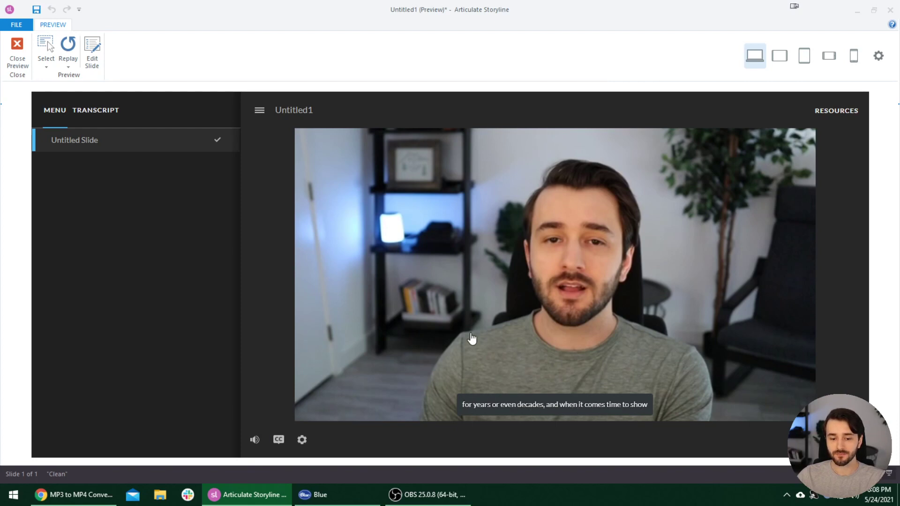
click(18, 57)
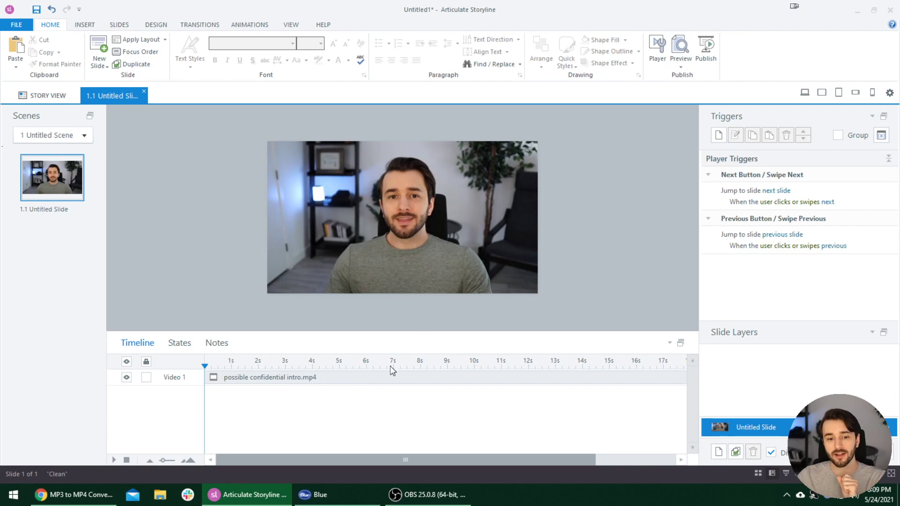
click(356, 379)
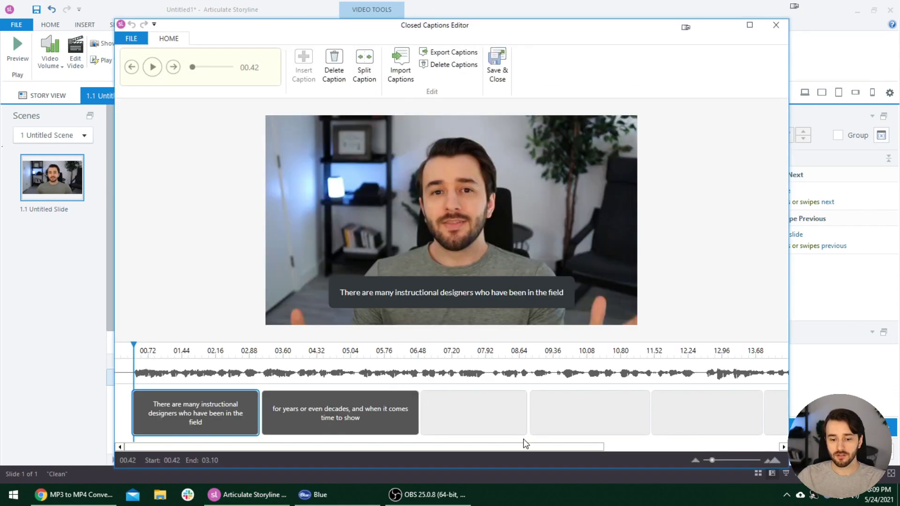
mouse_move(558, 450)
mouse_down()
mouse_move(721, 453)
mouse_move(432, 437)
mouse_up()
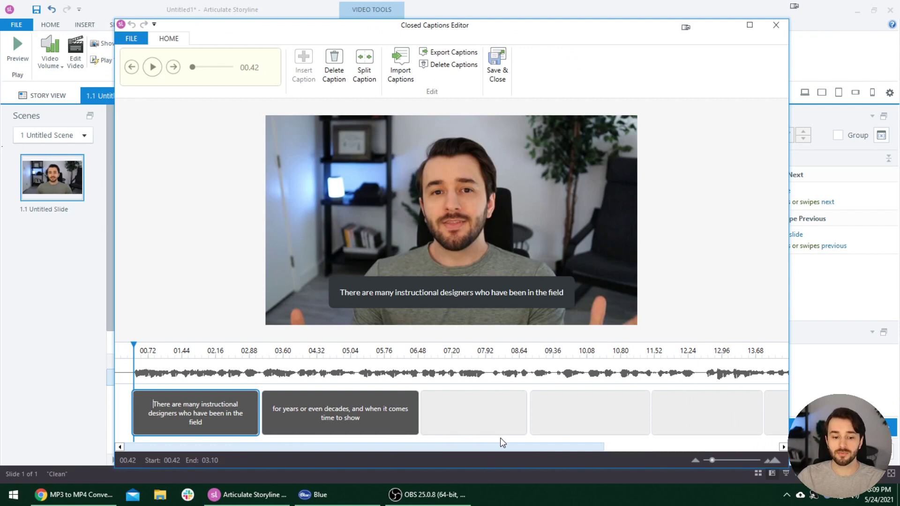
click(775, 26)
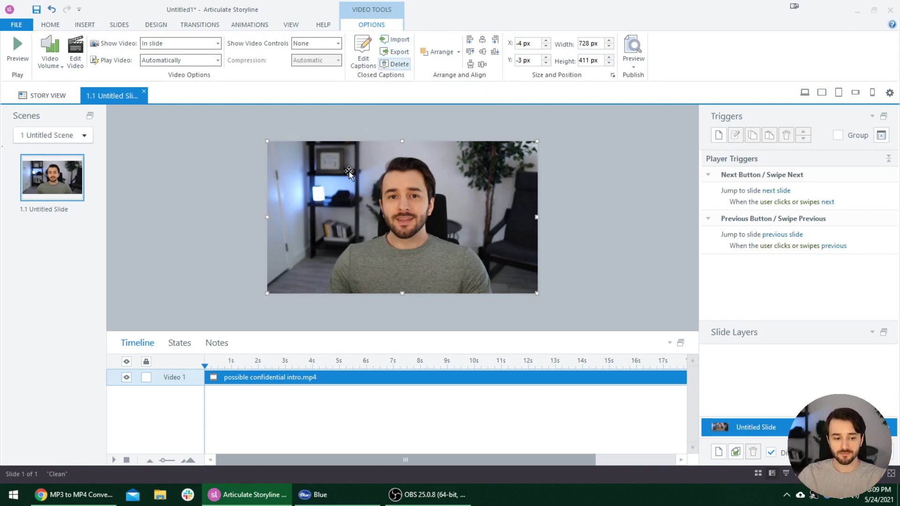
click(181, 175)
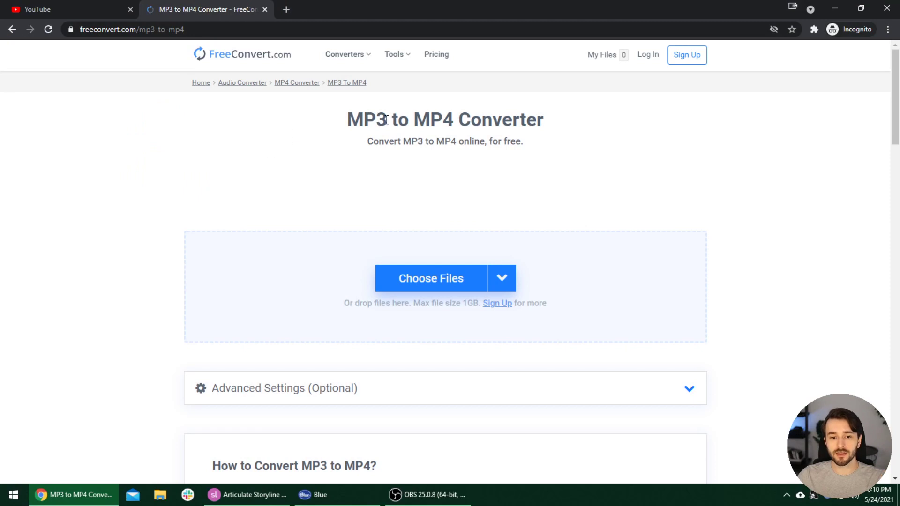
- Highlight 'MP3' in the FreeConvert page title and the address-bar URL, then switch to YouTube
drag(385, 120, 349, 120)
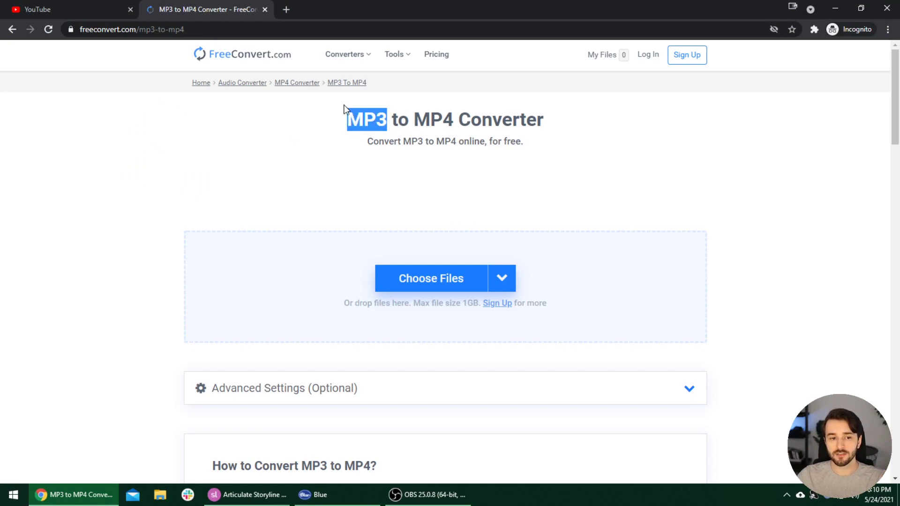
click(138, 31)
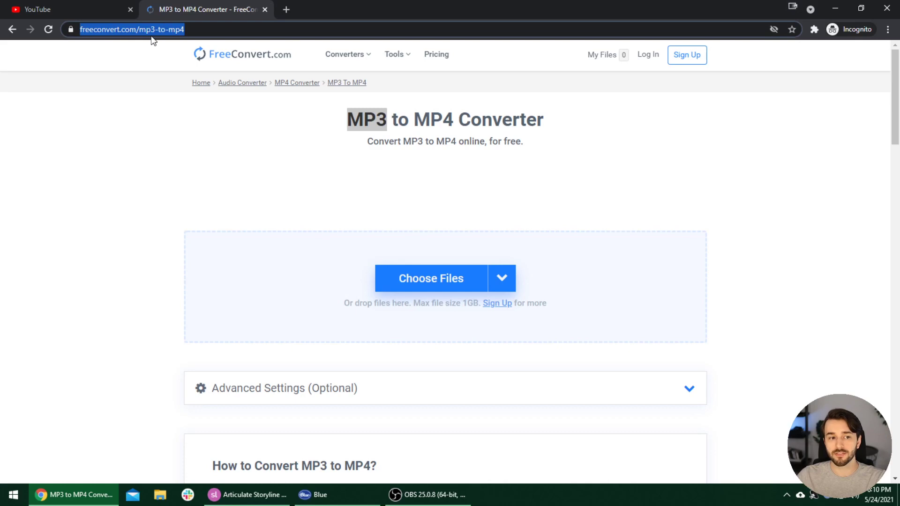
click(187, 31)
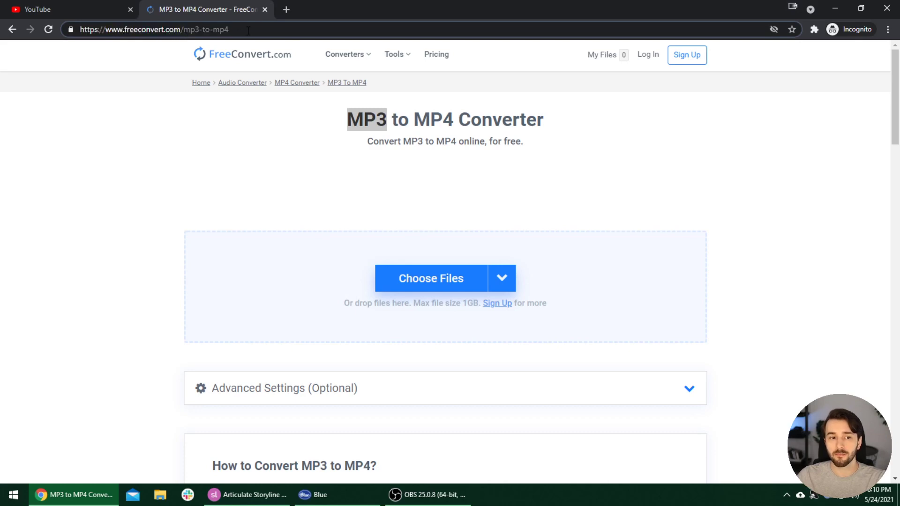
click(296, 182)
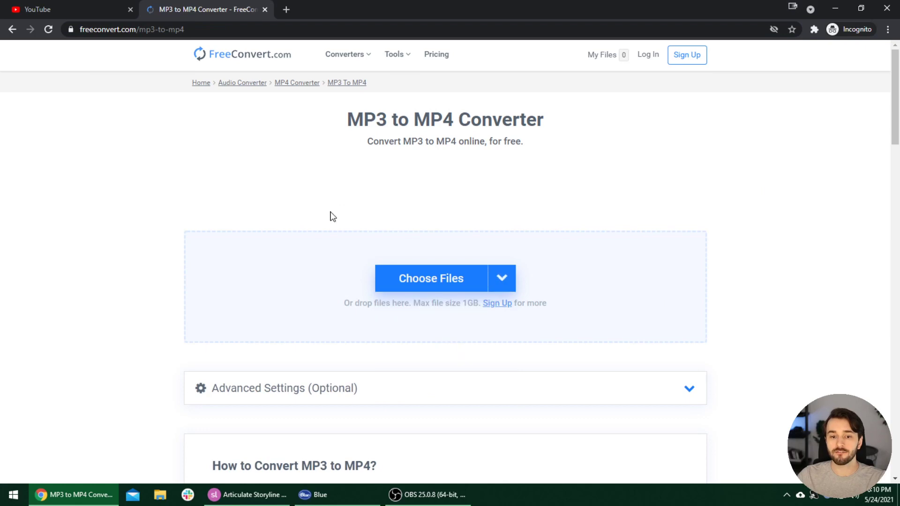
click(68, 5)
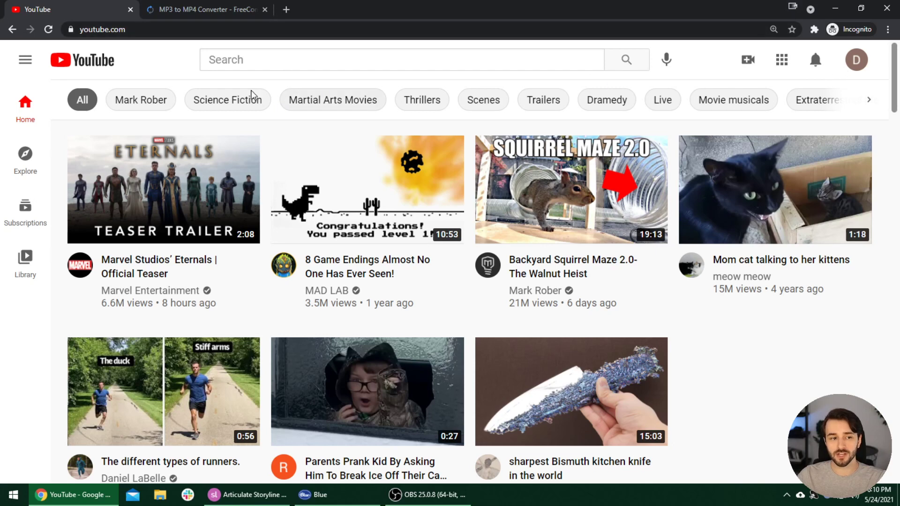
- Choose YouTube Studio from the avatar menu and create the channel with the suggested name
click(133, 29)
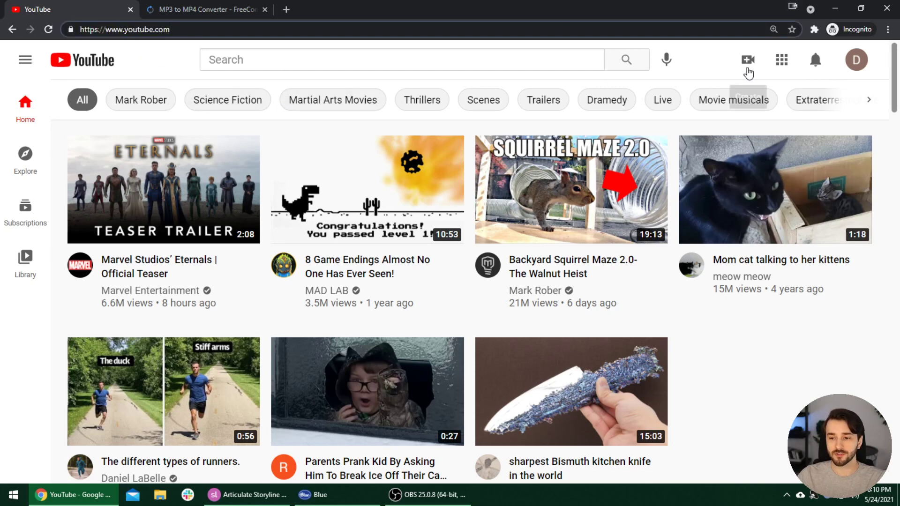
click(856, 65)
click(857, 65)
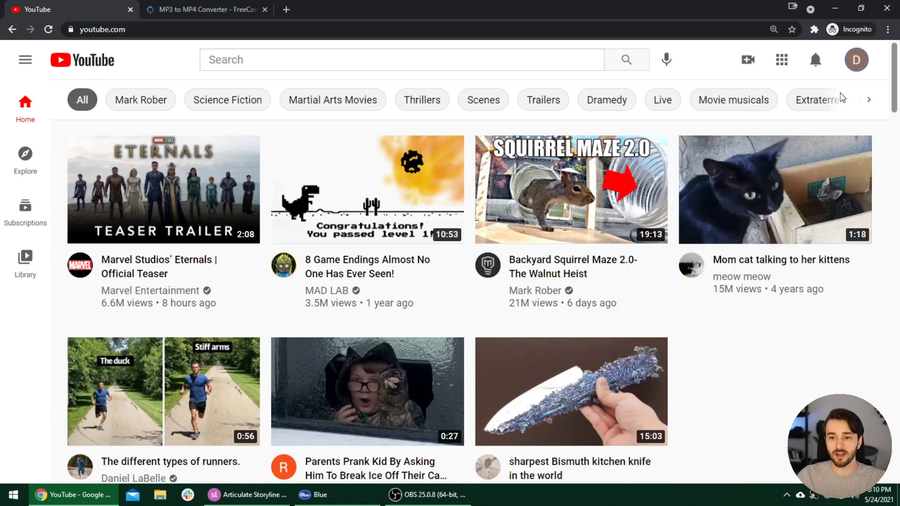
click(858, 65)
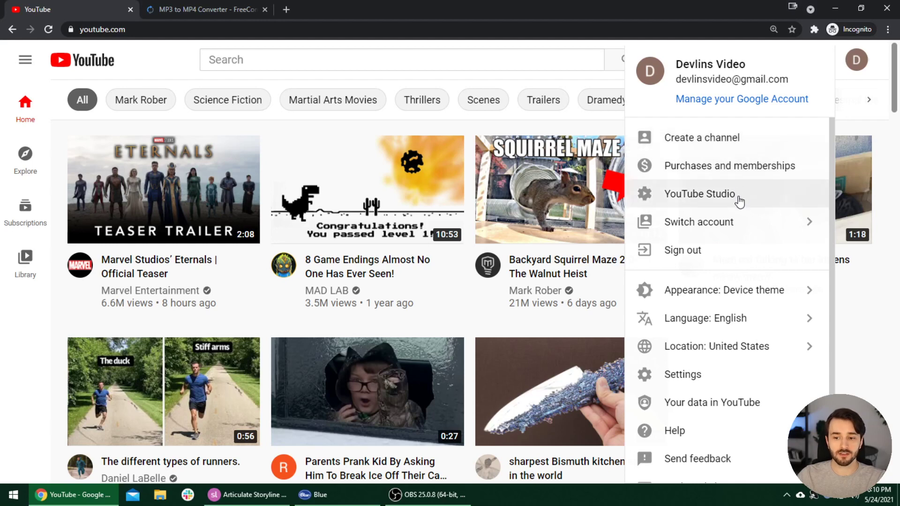
click(738, 201)
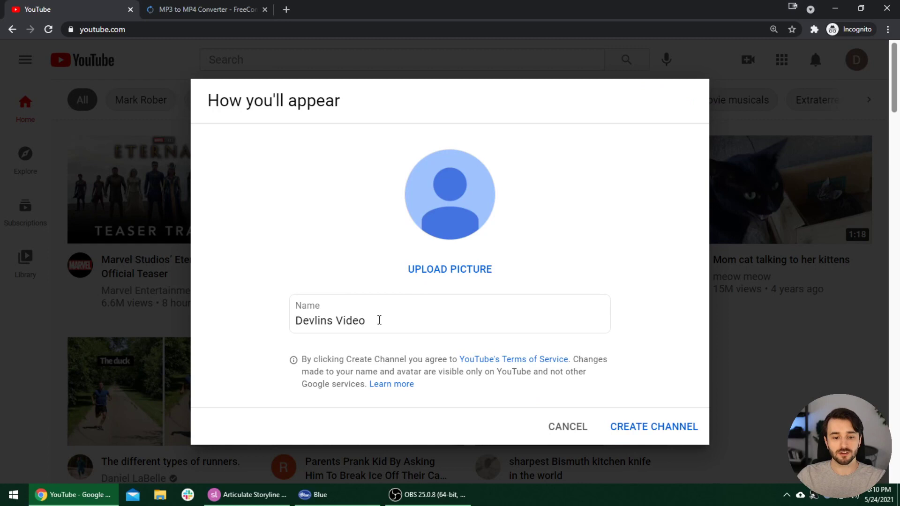
click(649, 434)
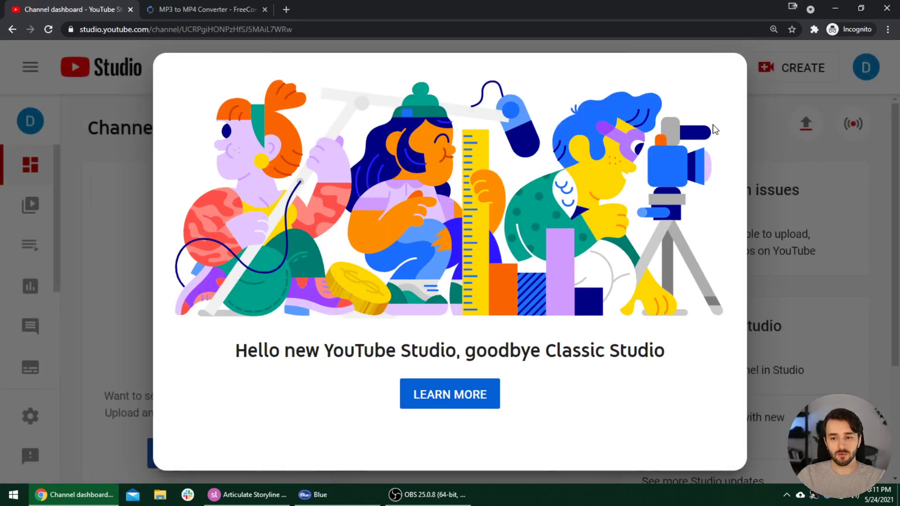
- Dismiss the welcome message and drop the intro video file into CREATE > Upload videos
click(766, 157)
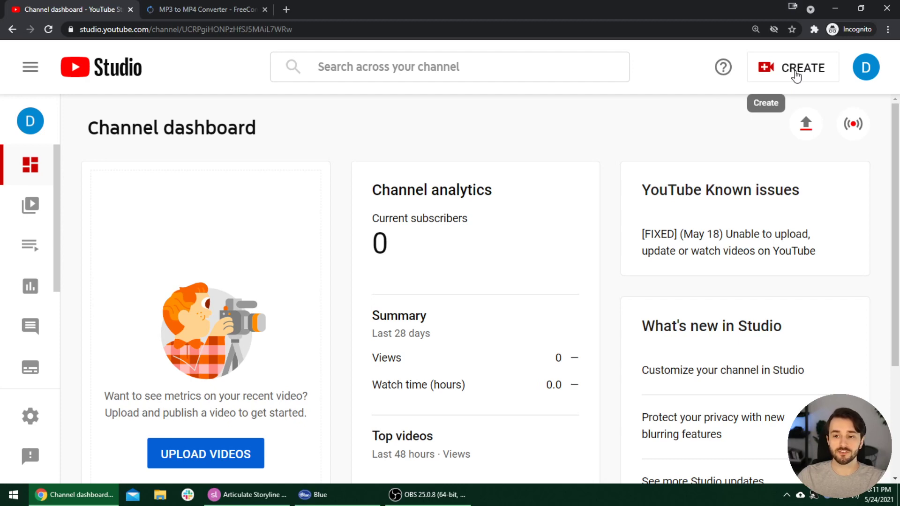
click(795, 75)
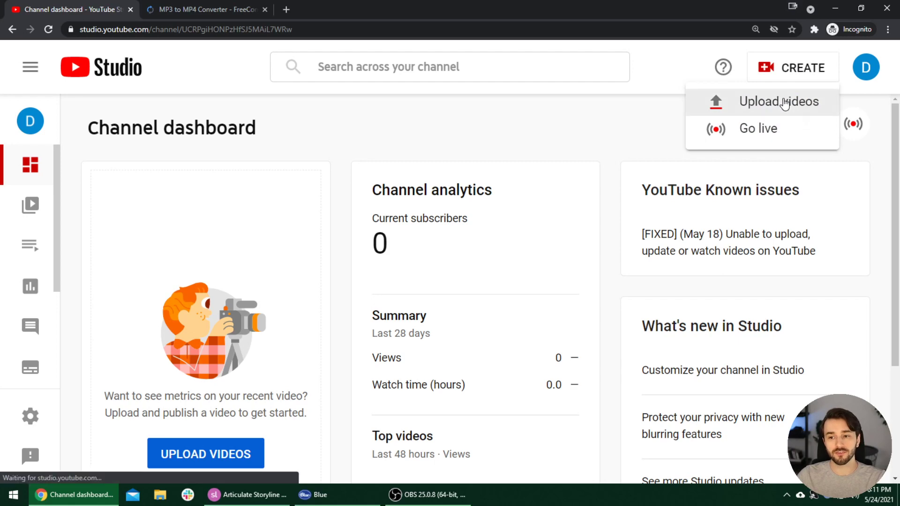
click(784, 104)
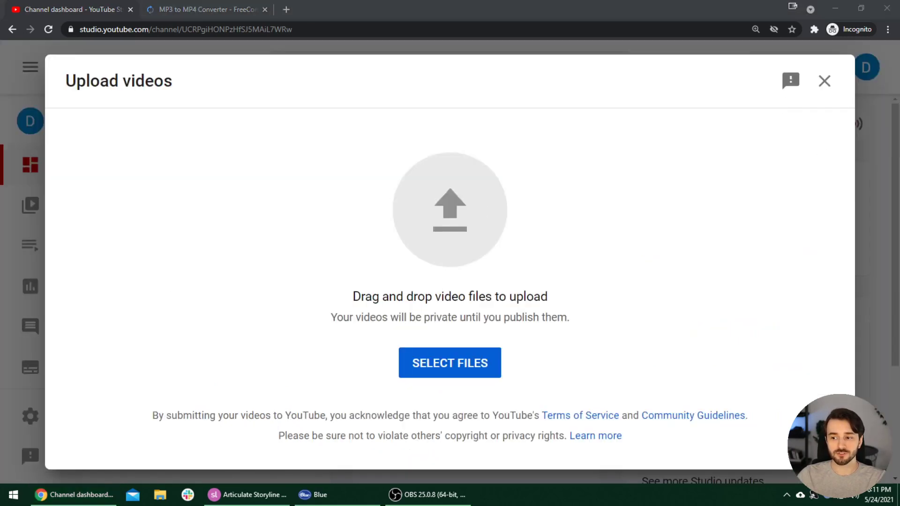
drag(797, 258, 480, 202)
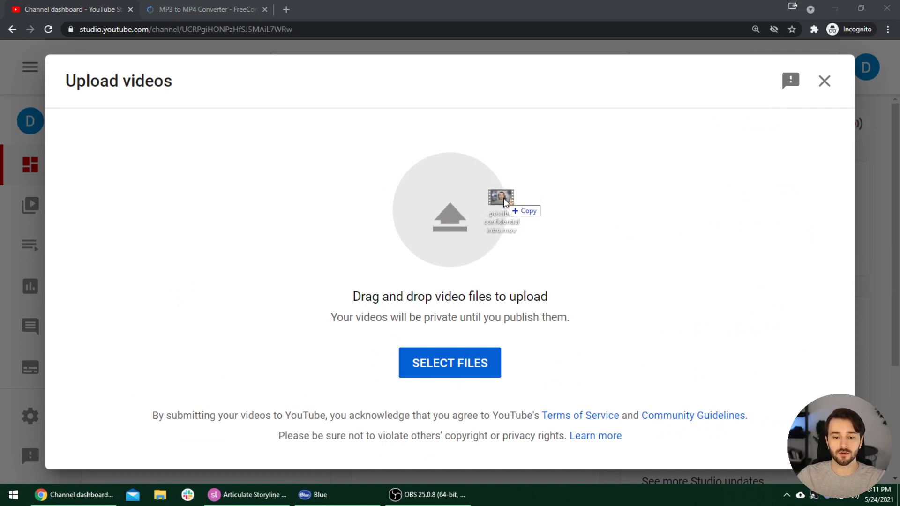
drag(480, 202, 484, 207)
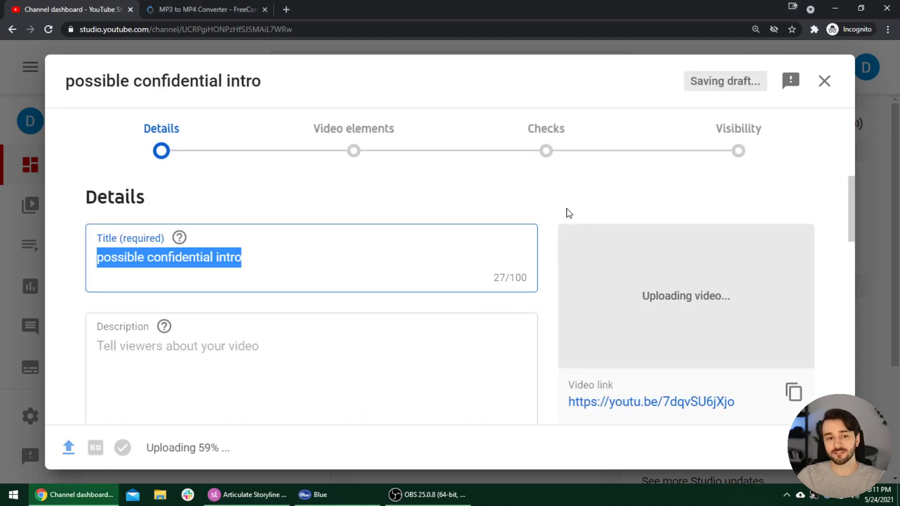
- Title the upload 'srt example' and mark it not made for kids
click(257, 259)
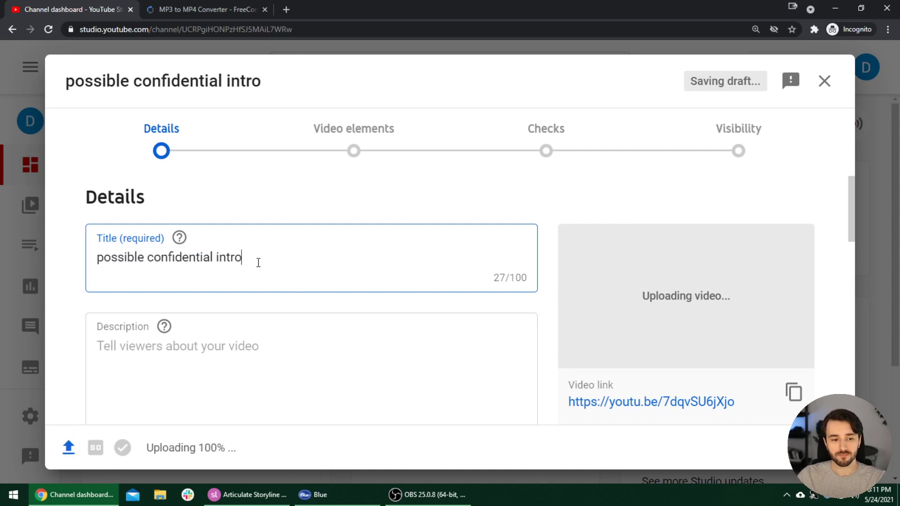
key(ctrl+a)
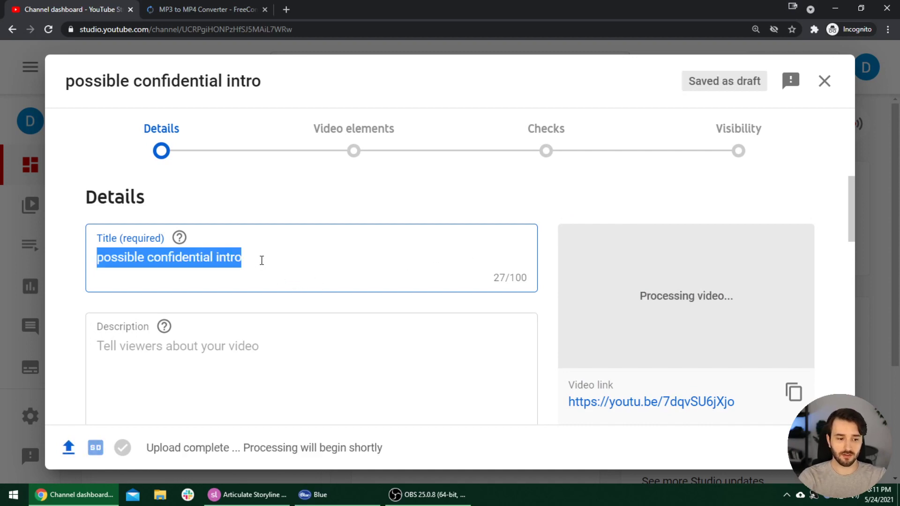
text(srt example)
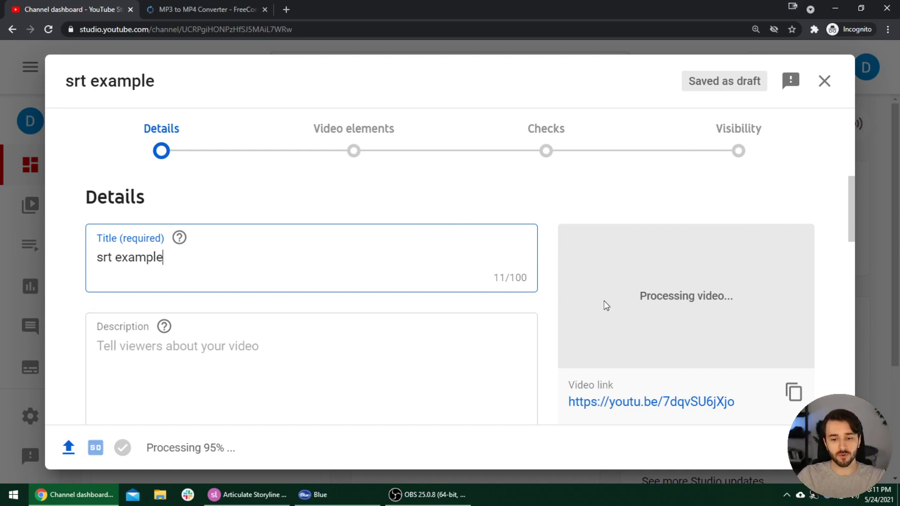
scroll(290, 337, down, 2)
scroll(291, 338, down, 5)
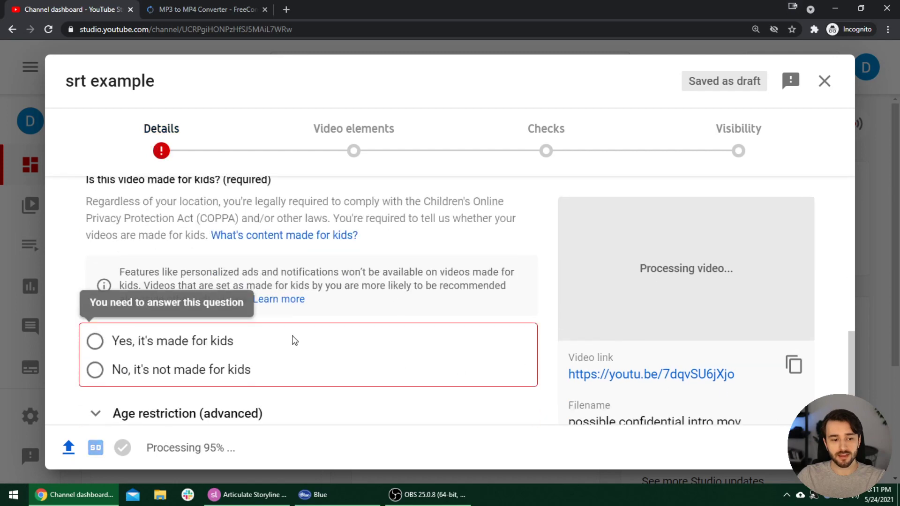
click(180, 376)
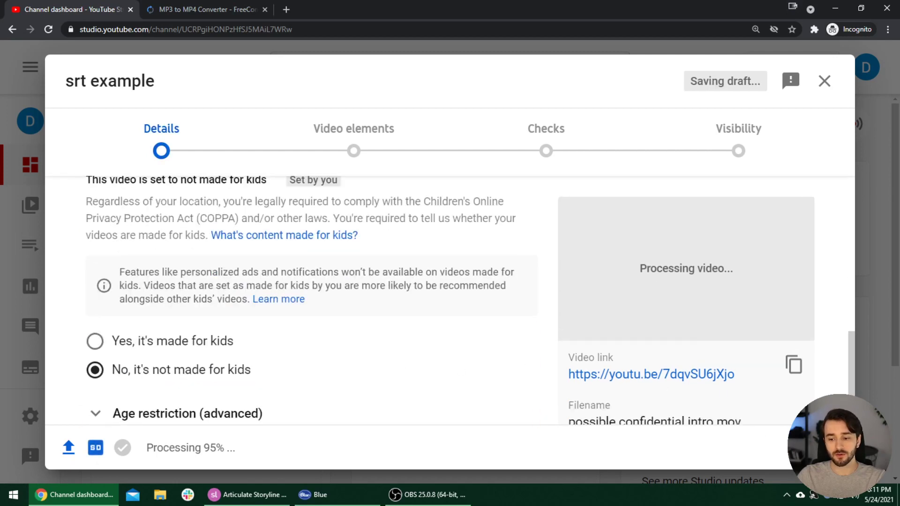
- Advance to Visibility, make the video Private, dismiss the processing notice, and open Content
click(819, 447)
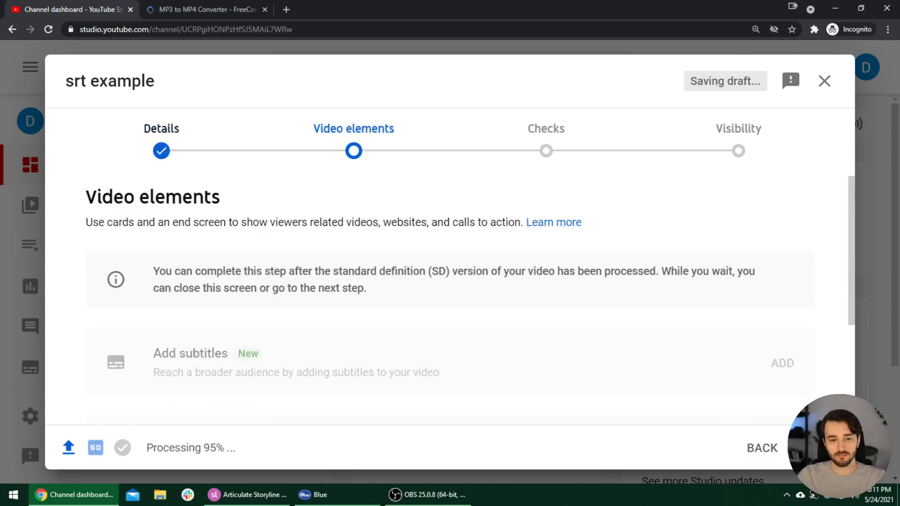
click(818, 448)
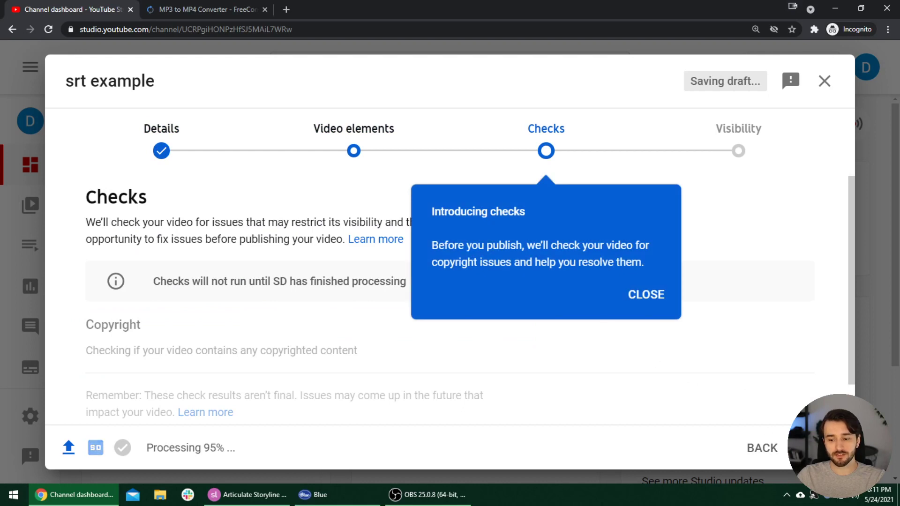
click(819, 448)
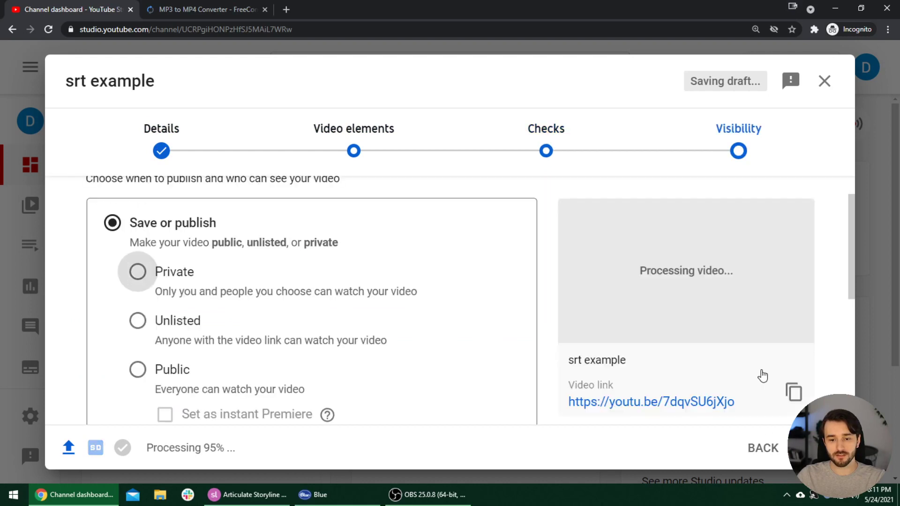
click(140, 323)
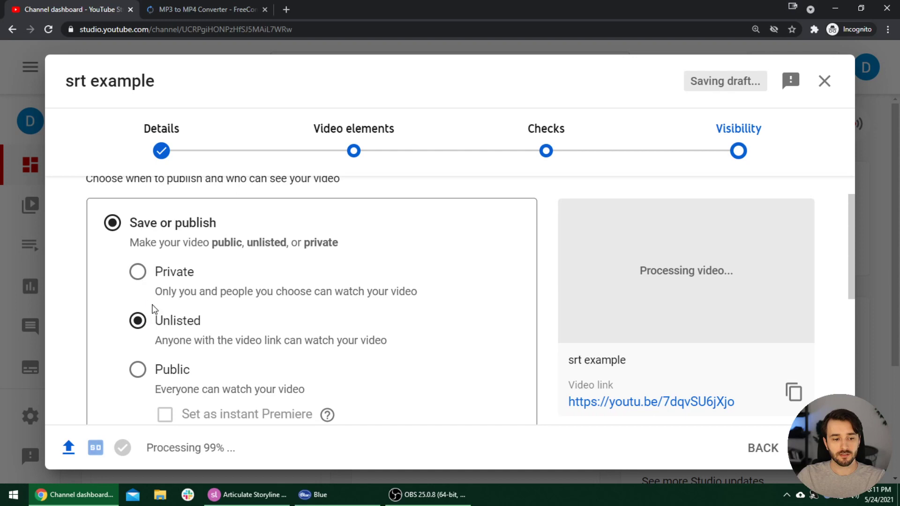
click(144, 275)
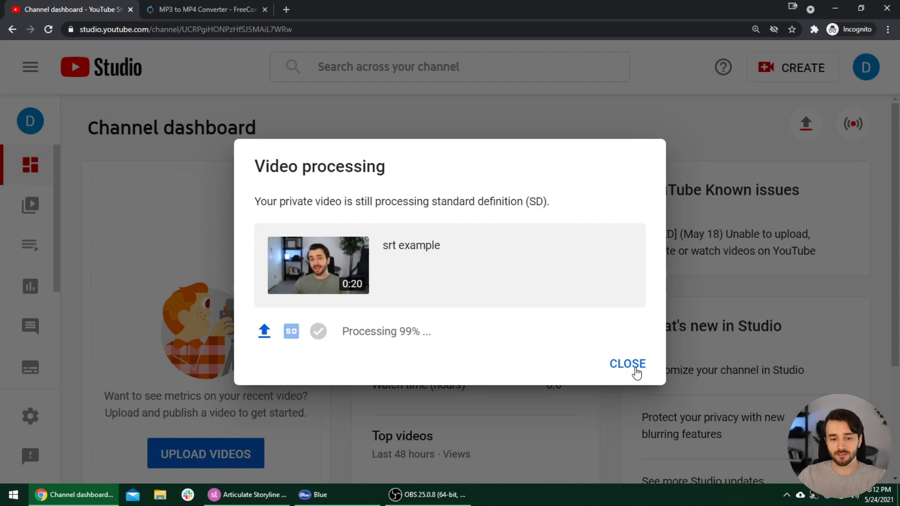
click(637, 371)
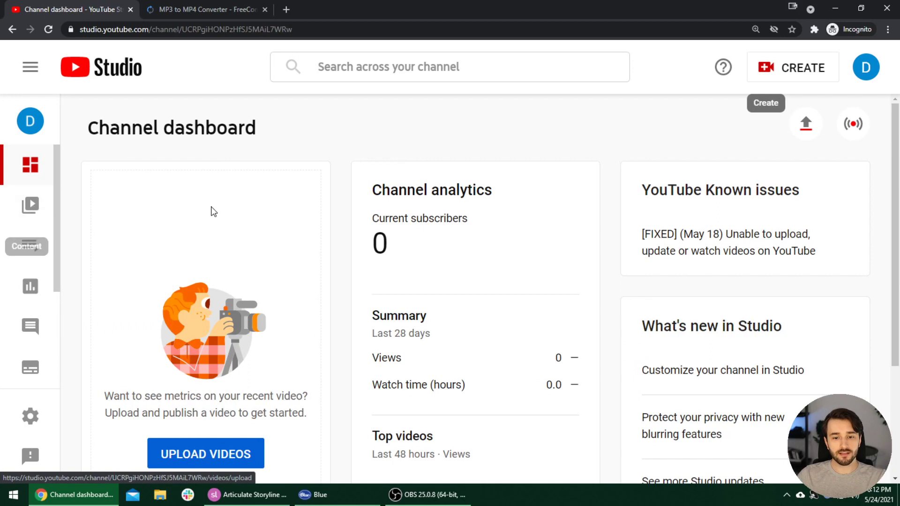
click(32, 207)
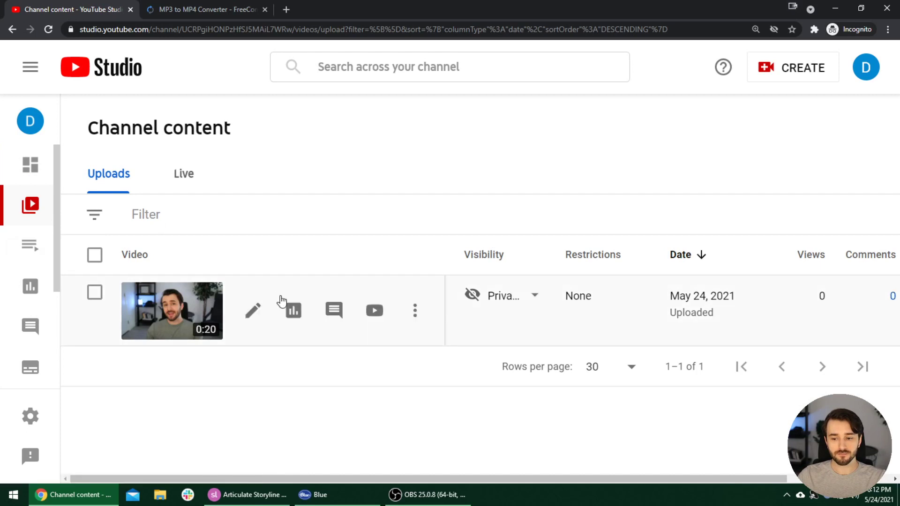
mouse_move(282, 309)
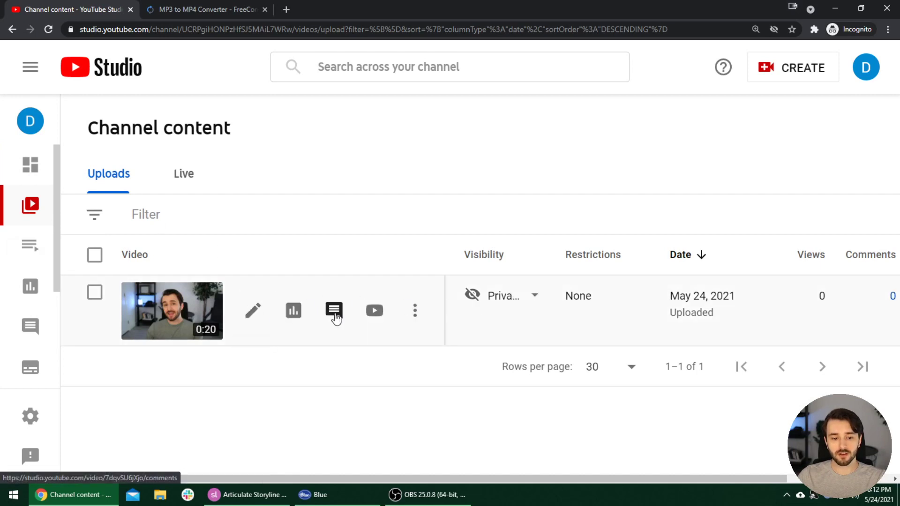
- Open the 'srt example' details page, dismiss the three tip popups, and open Subtitles
click(415, 311)
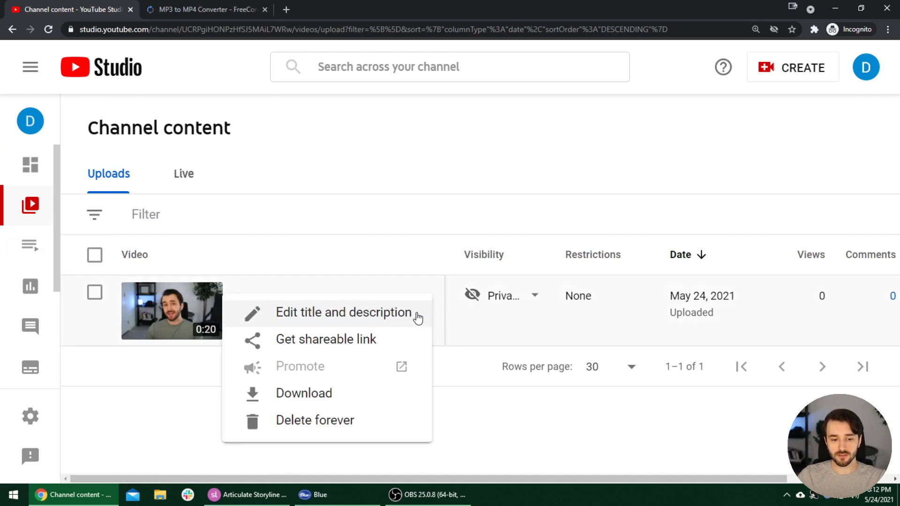
click(501, 445)
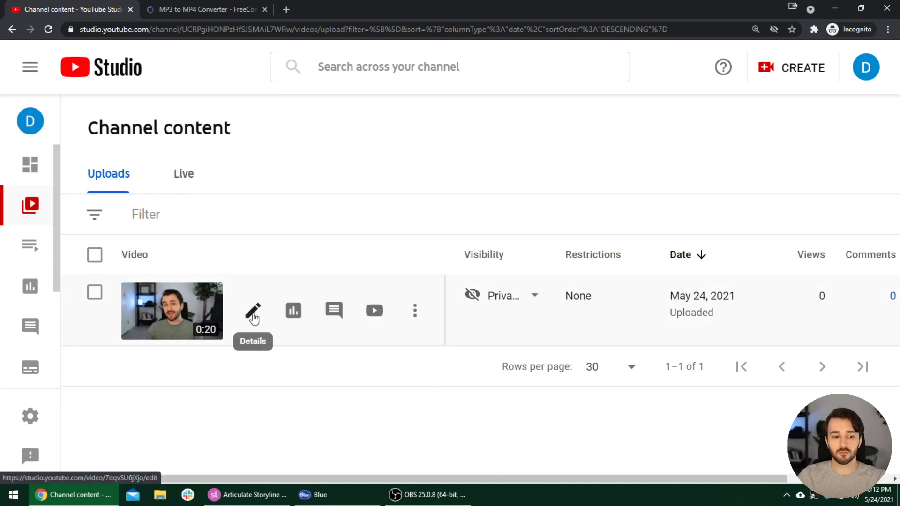
click(253, 318)
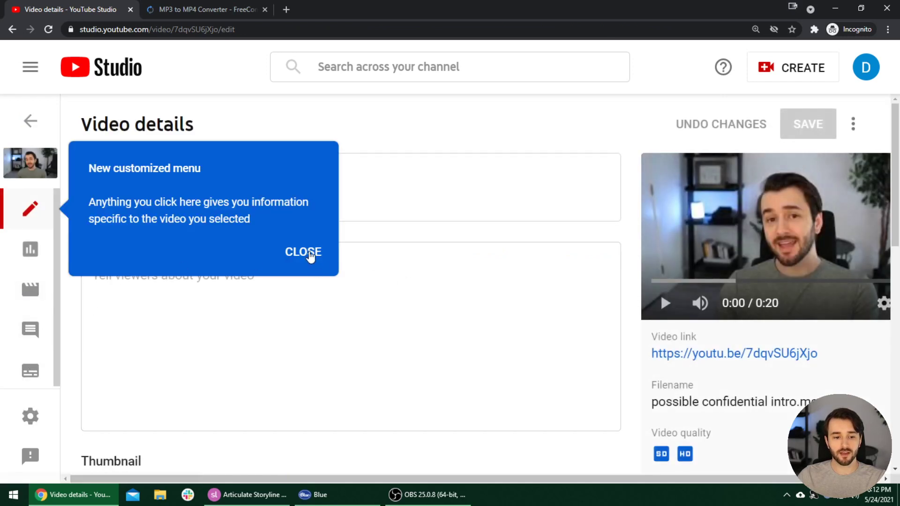
click(306, 253)
click(226, 163)
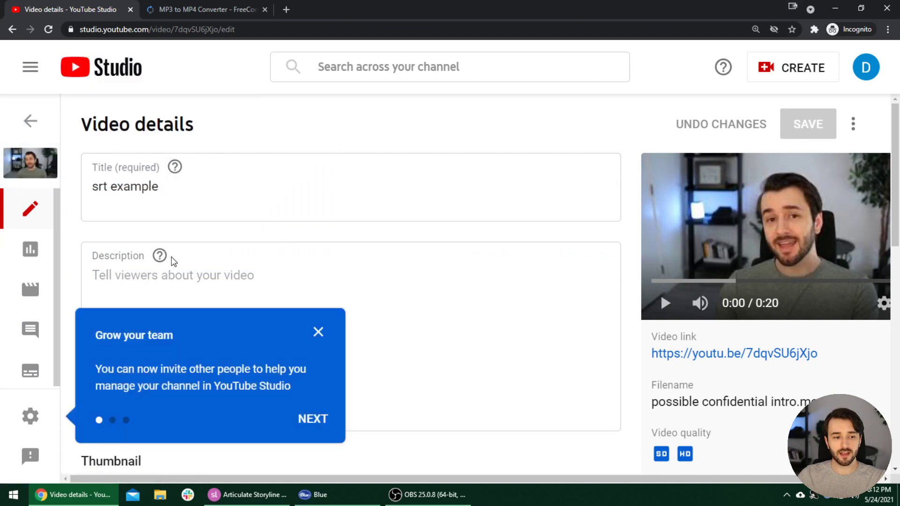
click(318, 331)
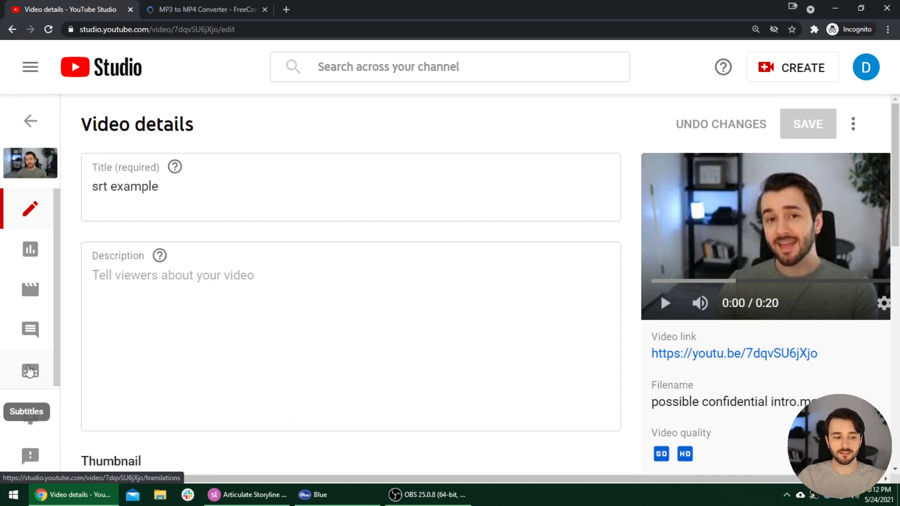
click(29, 373)
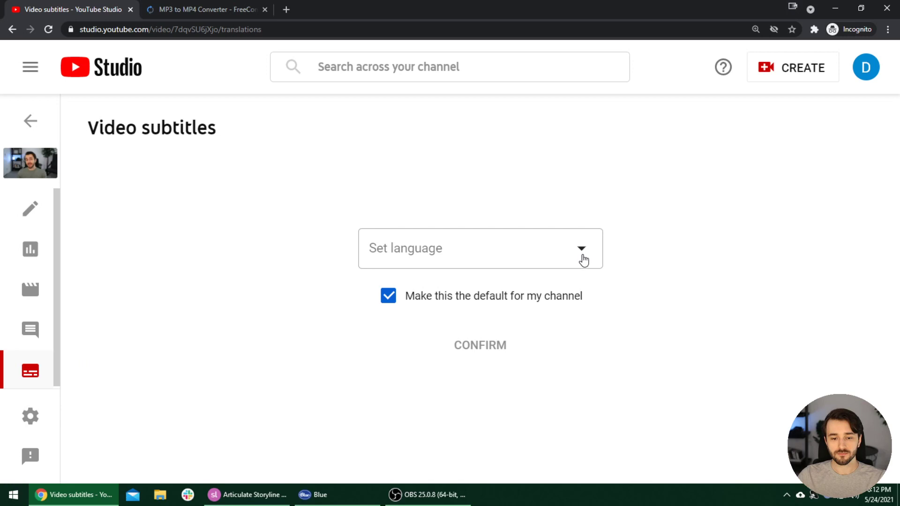
- Set and confirm English as the video's language in YouTube Studio
click(581, 257)
scroll(492, 281, down, 2)
scroll(476, 295, down, 2)
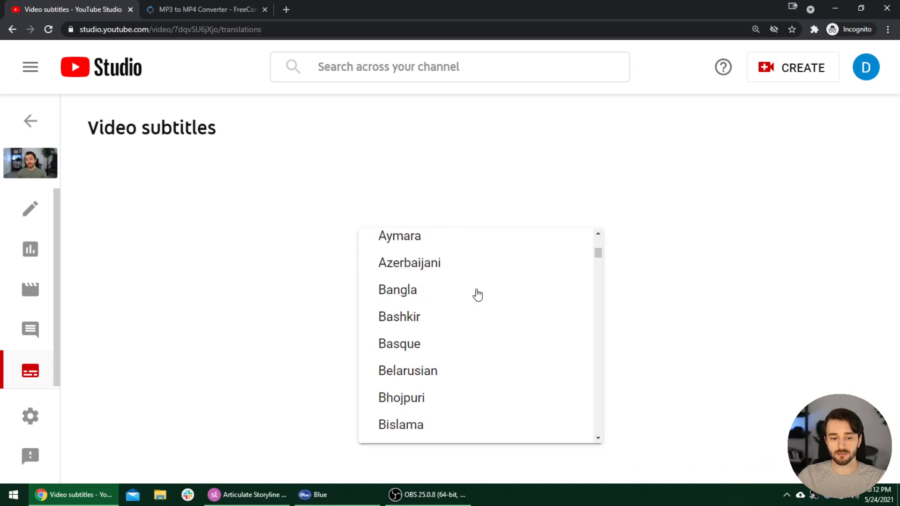
scroll(475, 293, down, 2)
scroll(475, 294, down, 2)
scroll(475, 294, down, 1)
scroll(472, 293, down, 2)
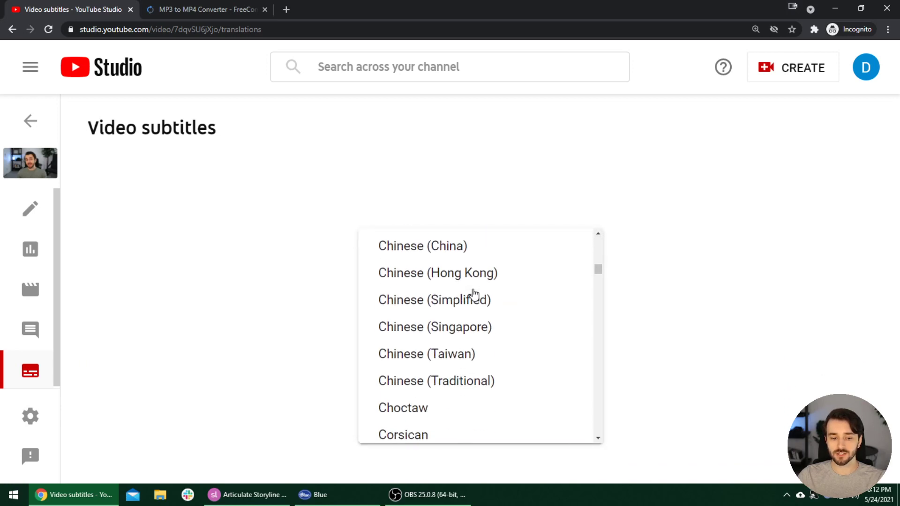
scroll(473, 294, down, 2)
scroll(474, 290, down, 3)
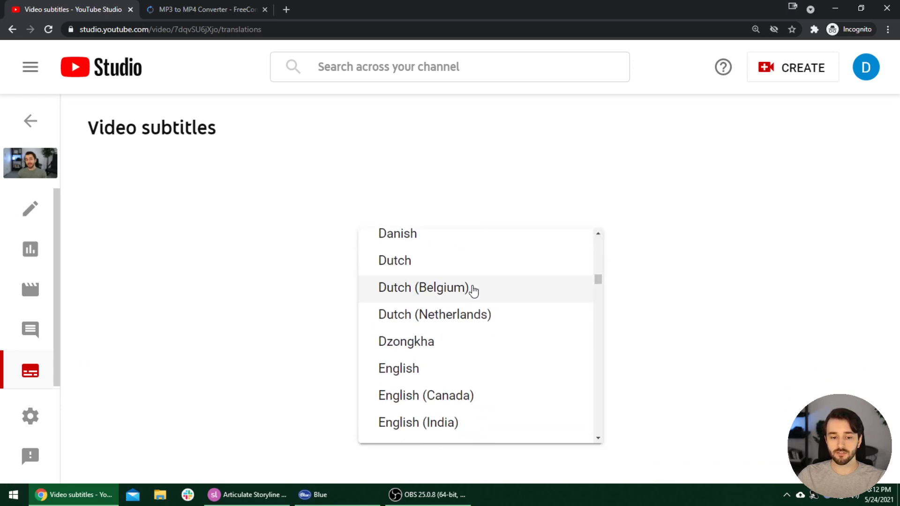
click(438, 369)
click(492, 347)
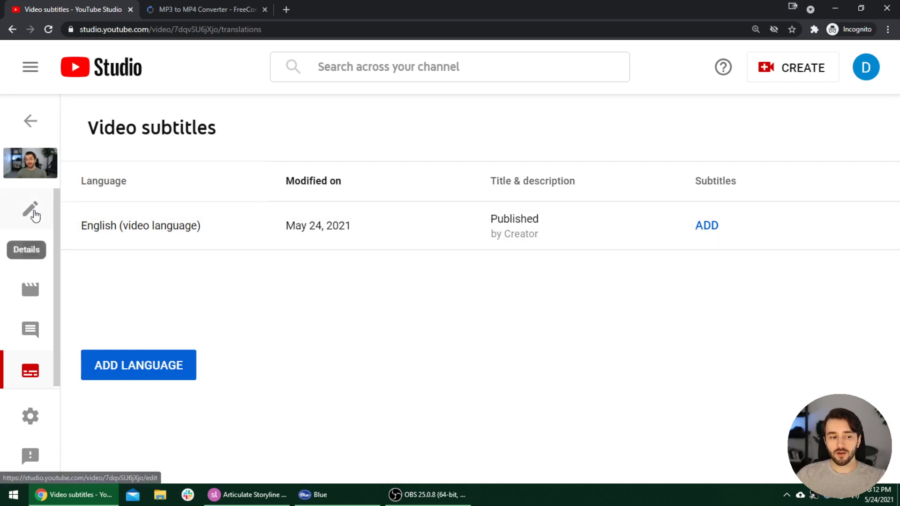
mouse_move(552, 227)
mouse_move(707, 226)
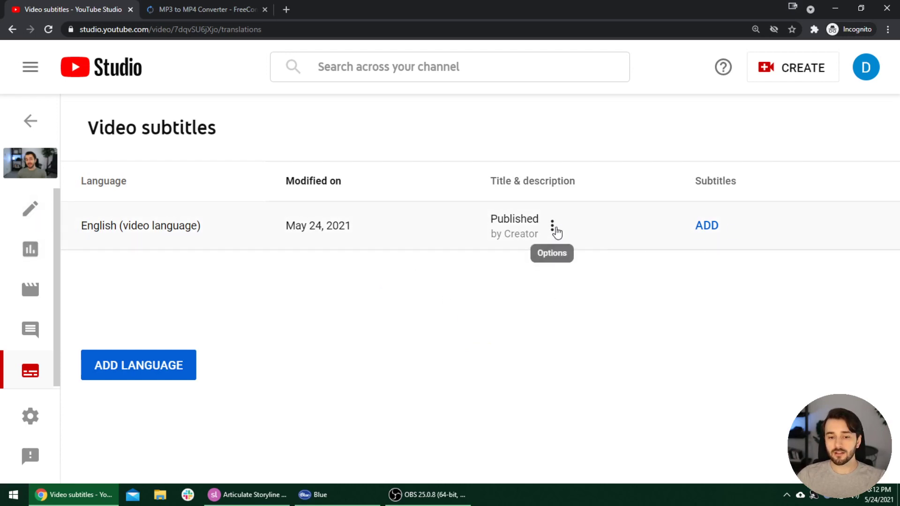
click(553, 231)
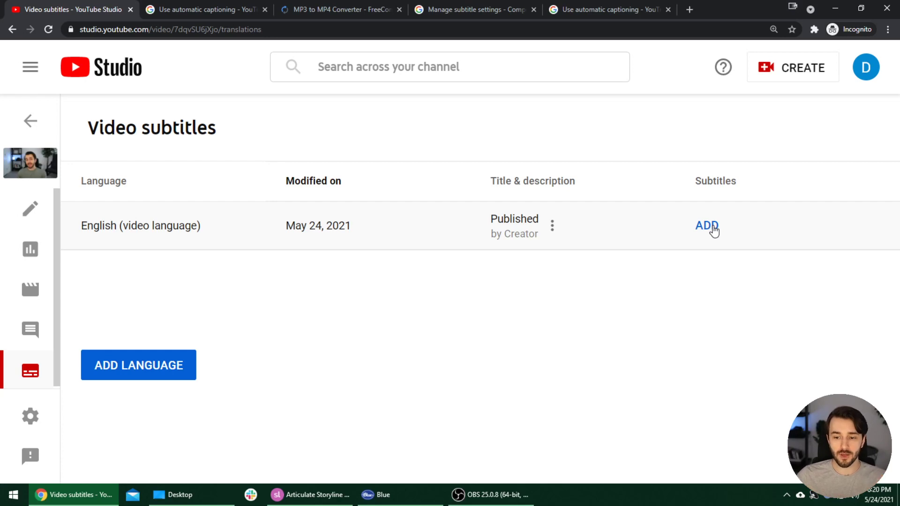
- Add English subtitles by auto-syncing the pasted transcript, then publish them
click(708, 227)
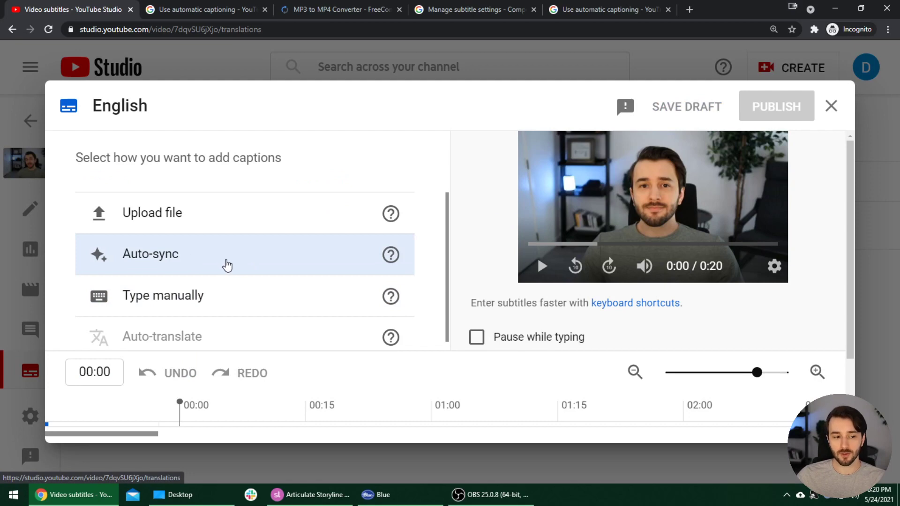
click(226, 260)
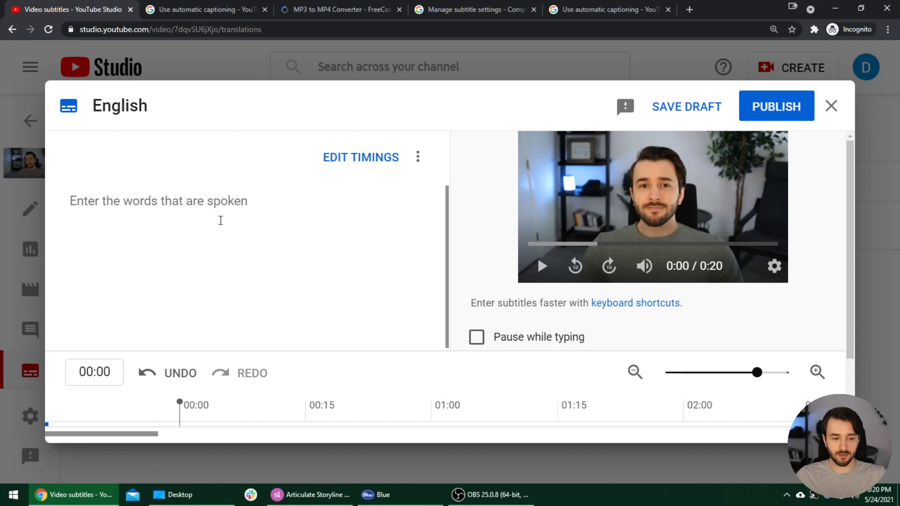
text(There are many instructional designers who have been in the field for years or even decades, and when it comes time to show off their work in a portfoli, they find that they can't because all of those projects are confidential and bound by non-disclosure agreements. So, in this video, we'll talk about what you can do if you find yourself in that position.)
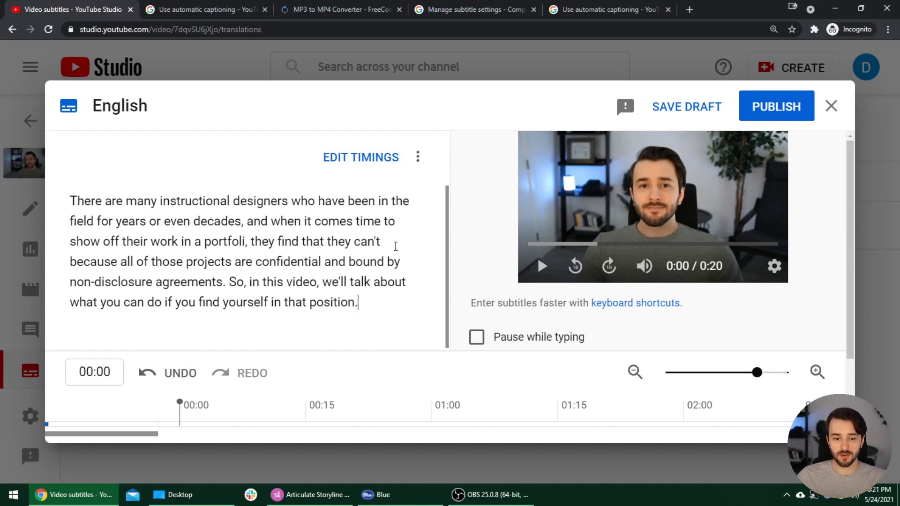
scroll(787, 337, down, 2)
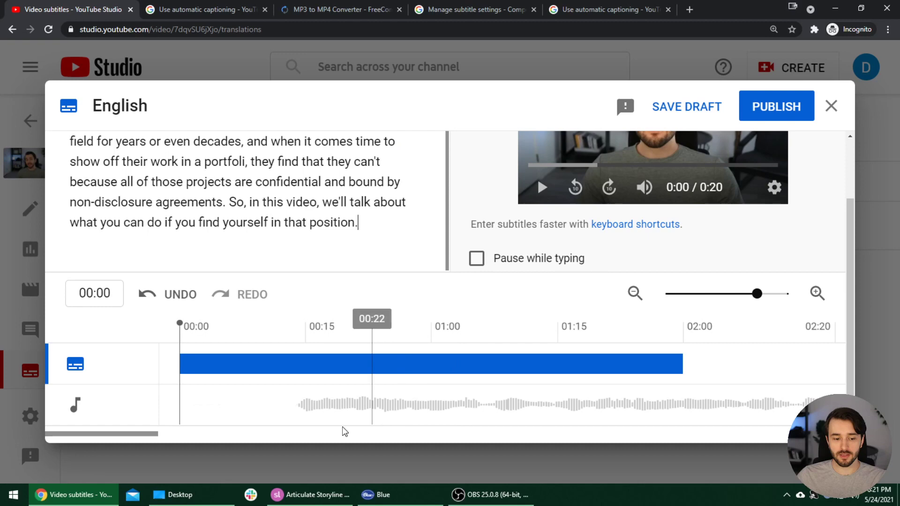
scroll(768, 231, up, 2)
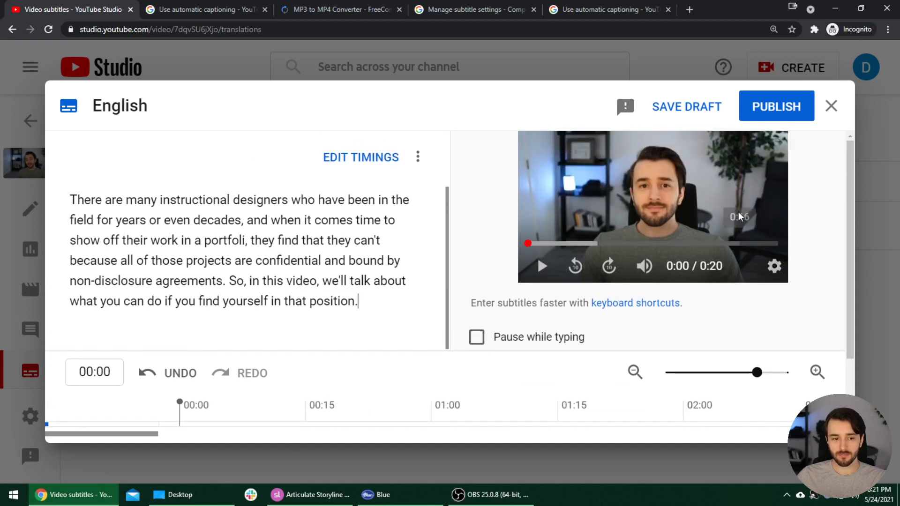
click(787, 103)
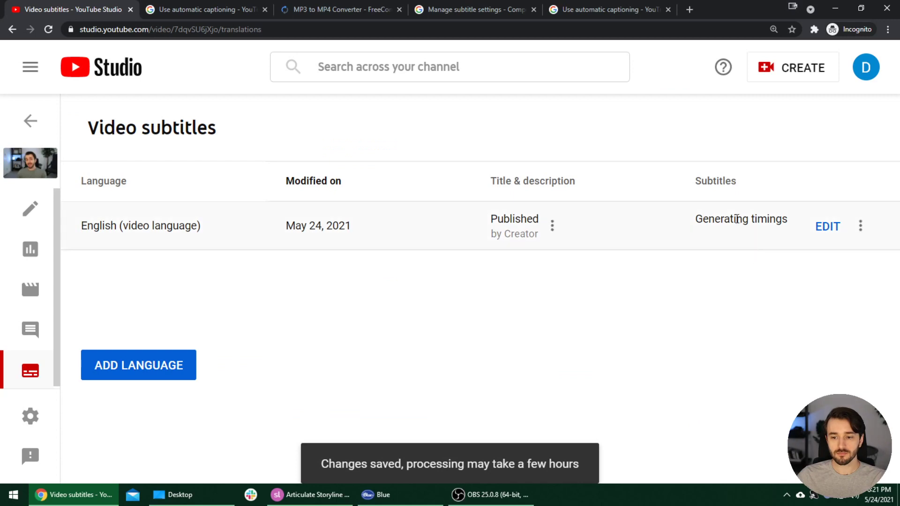
drag(695, 219, 784, 219)
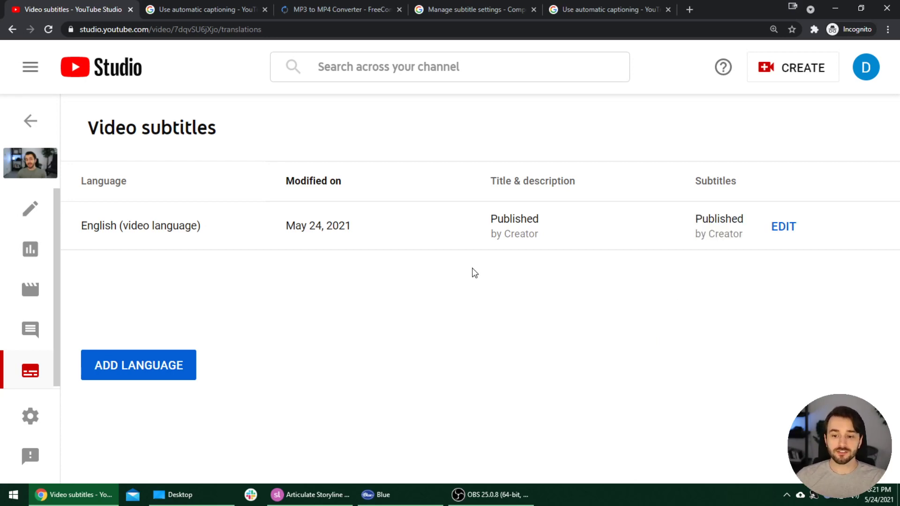
mouse_move(816, 226)
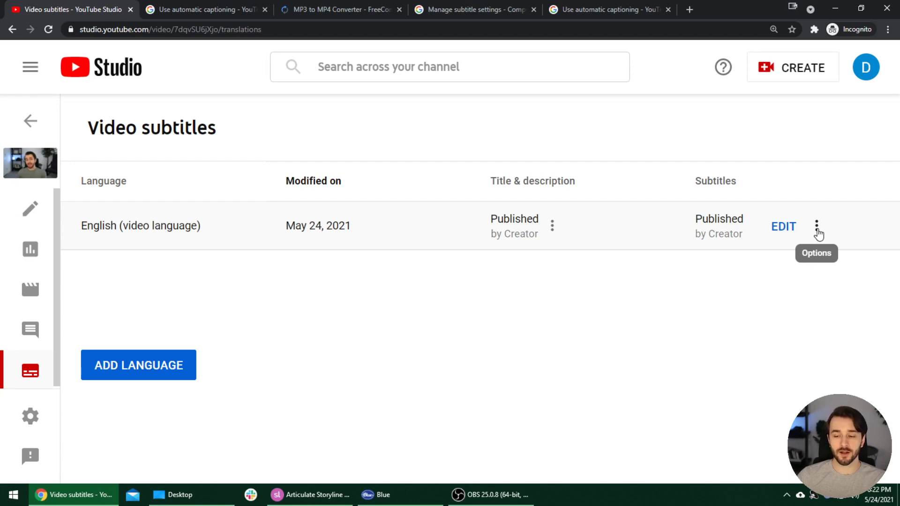
- Download the English subtitles as an .srt file and open its Downloads folder
click(818, 232)
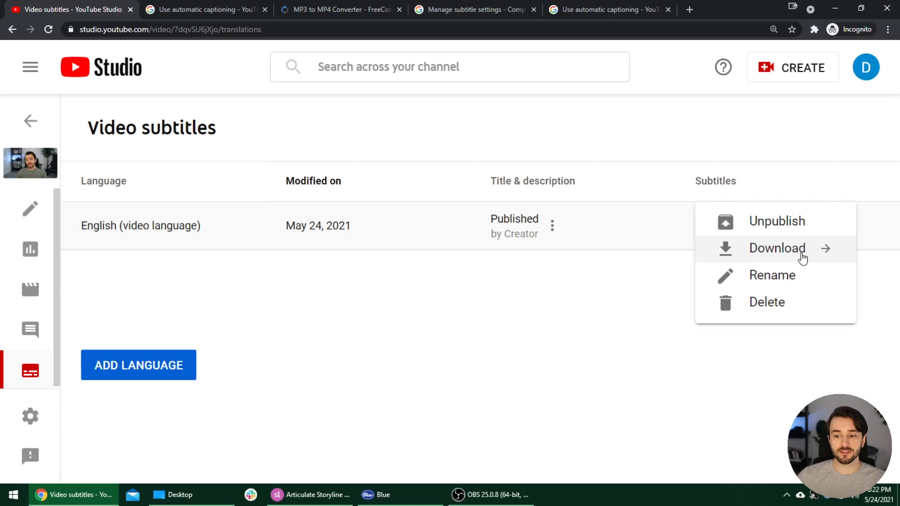
click(575, 298)
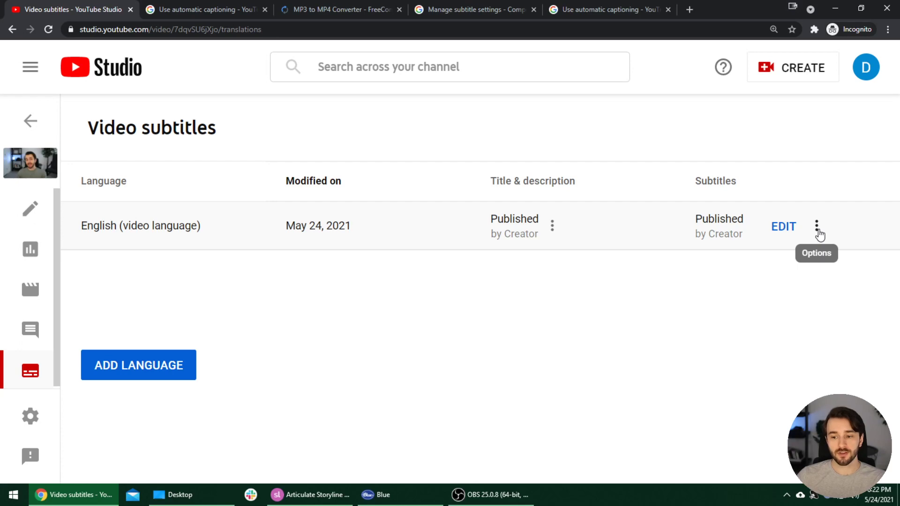
click(817, 227)
click(803, 249)
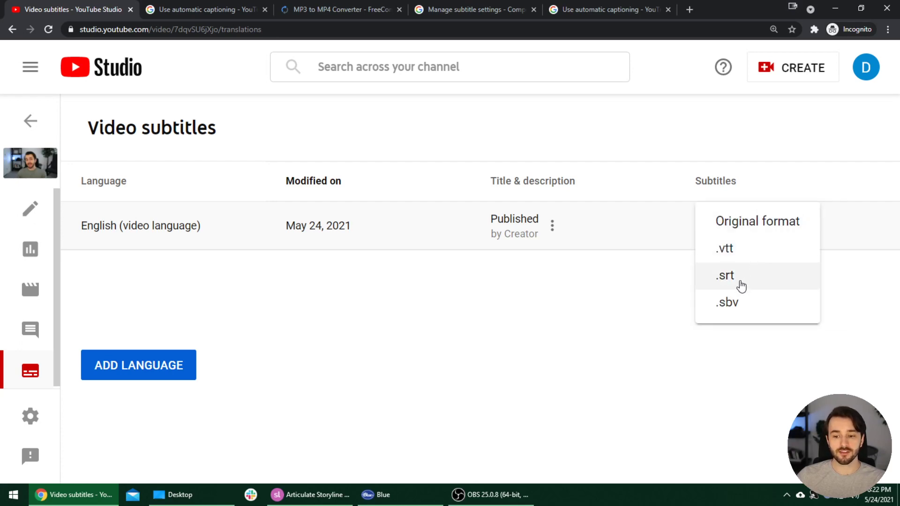
click(741, 286)
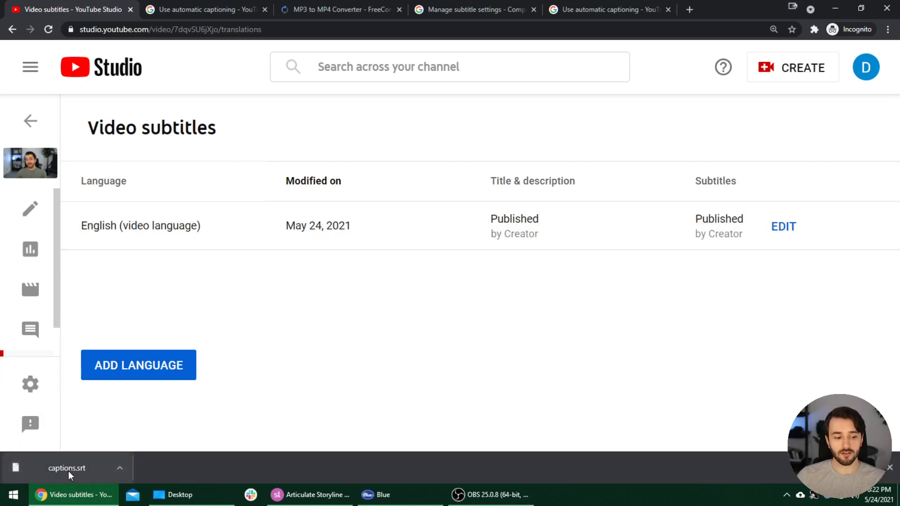
click(125, 472)
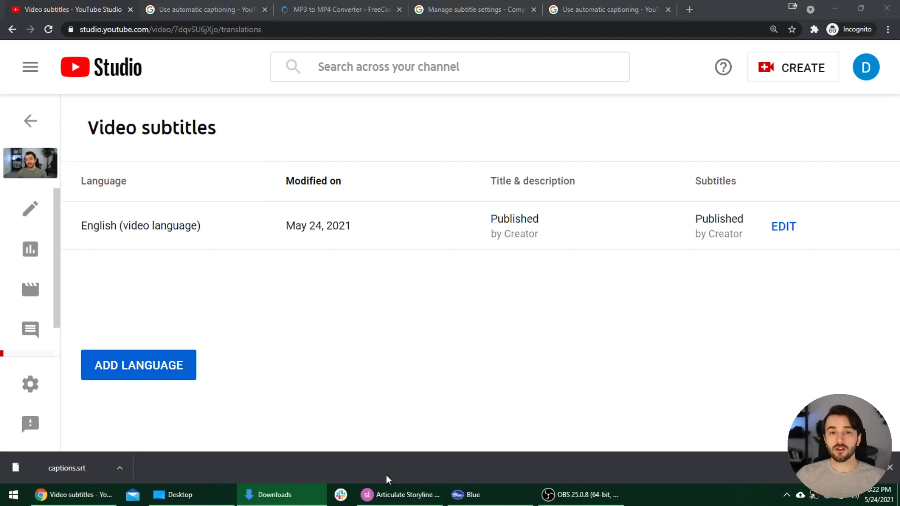
mouse_move(400, 495)
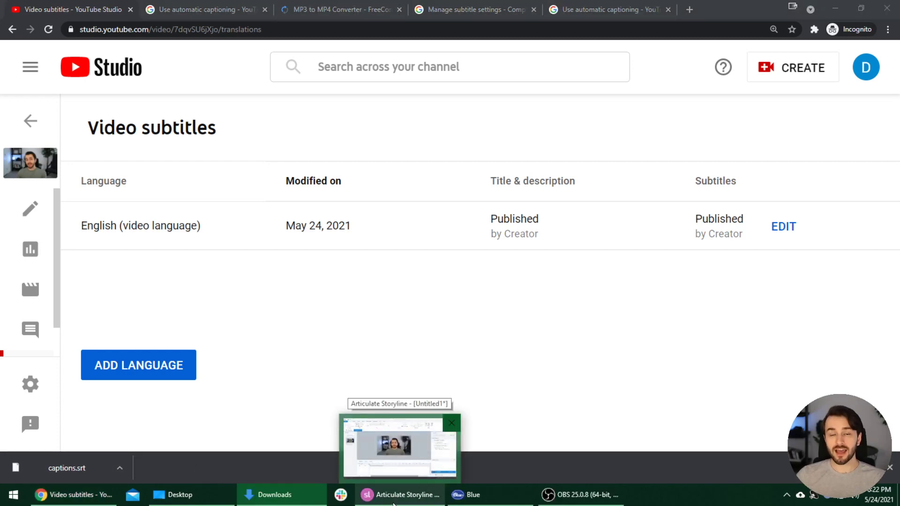
- In Storyline, delete the existing closed captions from the slide's video
click(397, 495)
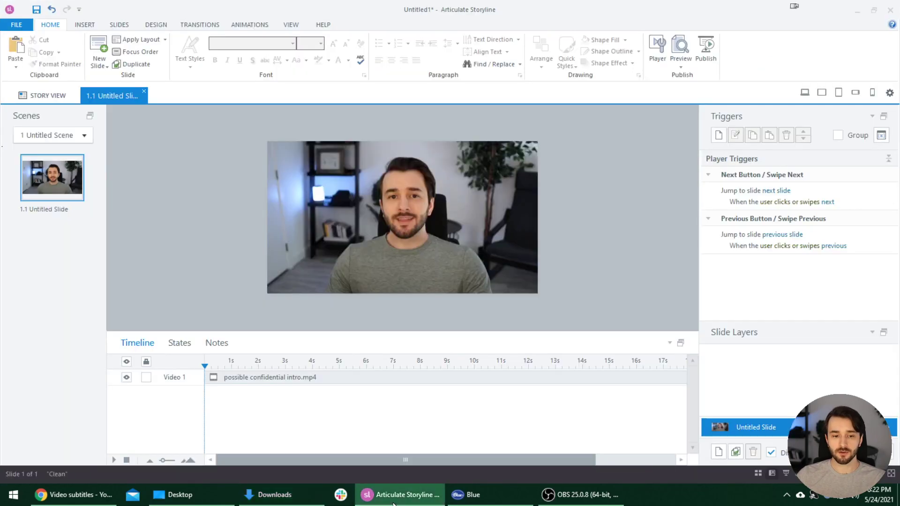
click(400, 206)
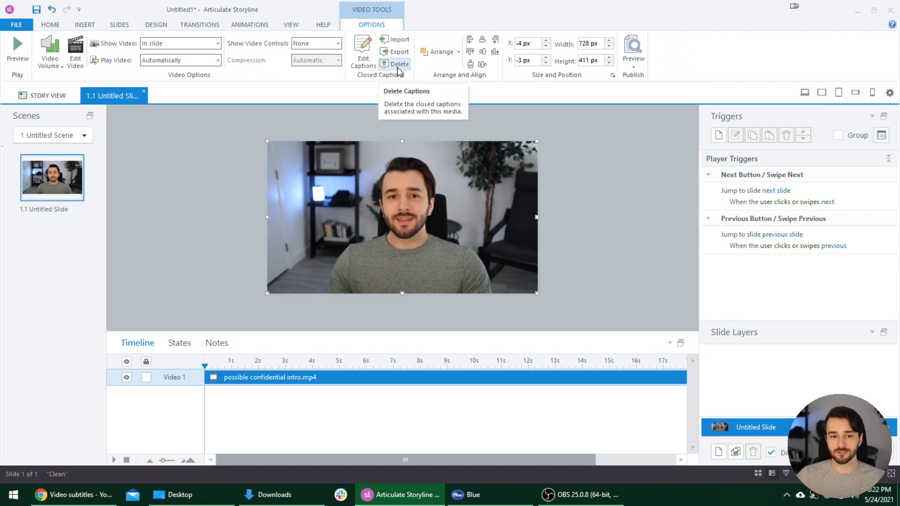
click(398, 65)
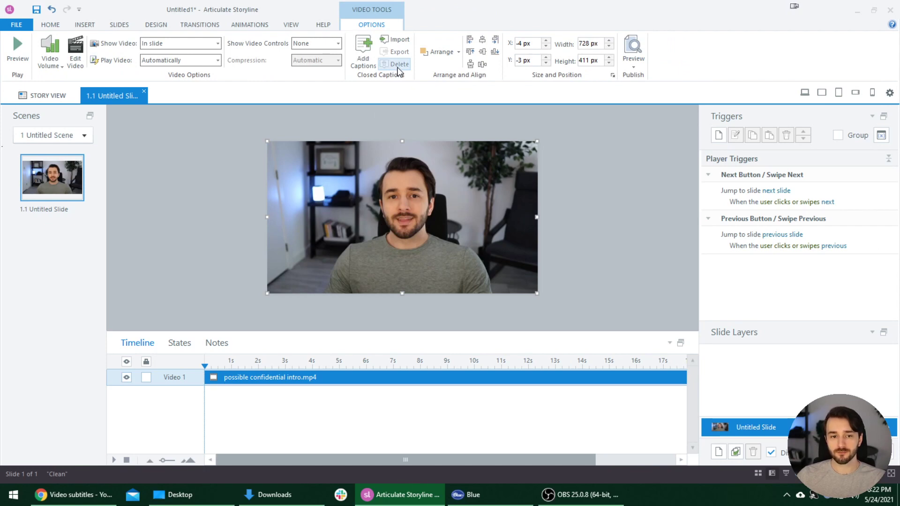
- Import captions.srt as the video's closed captions
click(399, 40)
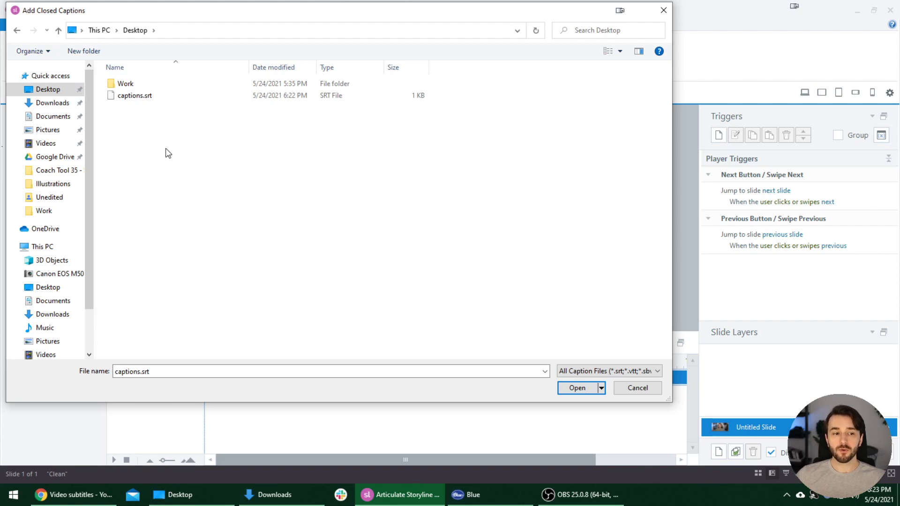
click(160, 98)
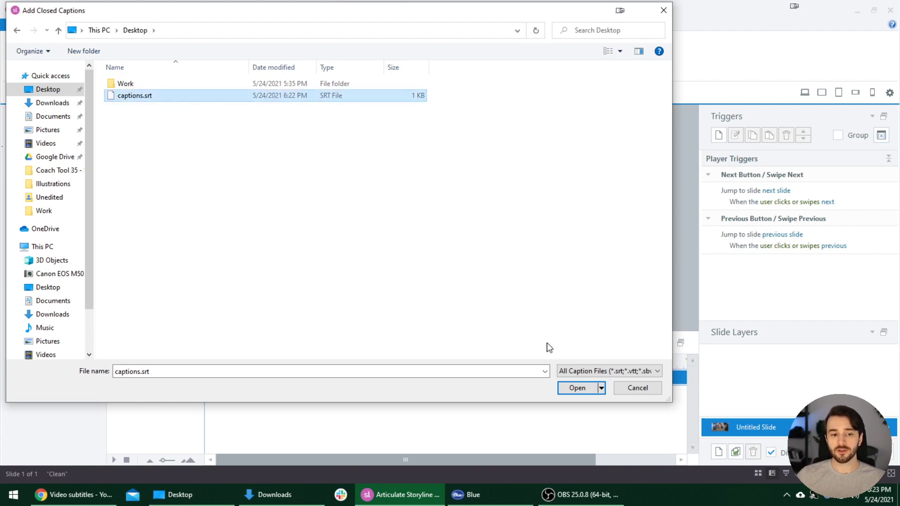
click(573, 387)
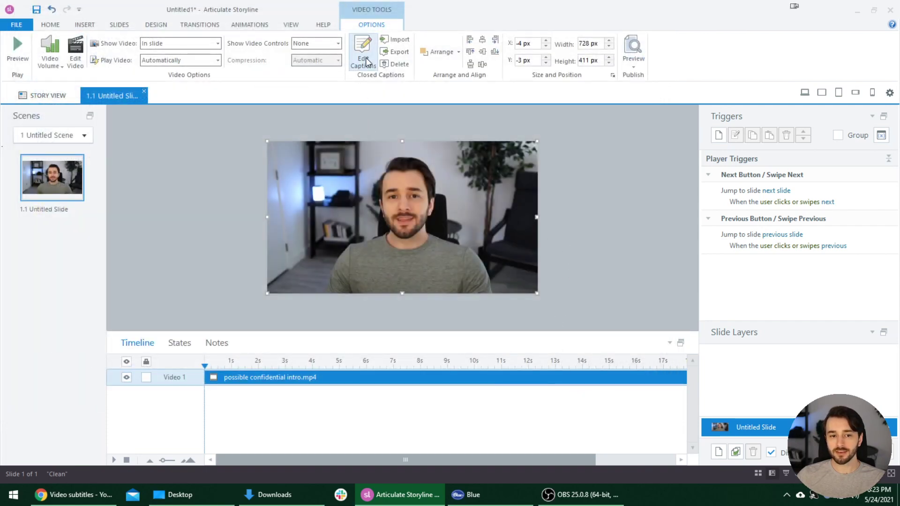
- Preview the slide on desktop with closed captions turned on, then close the preview
click(805, 93)
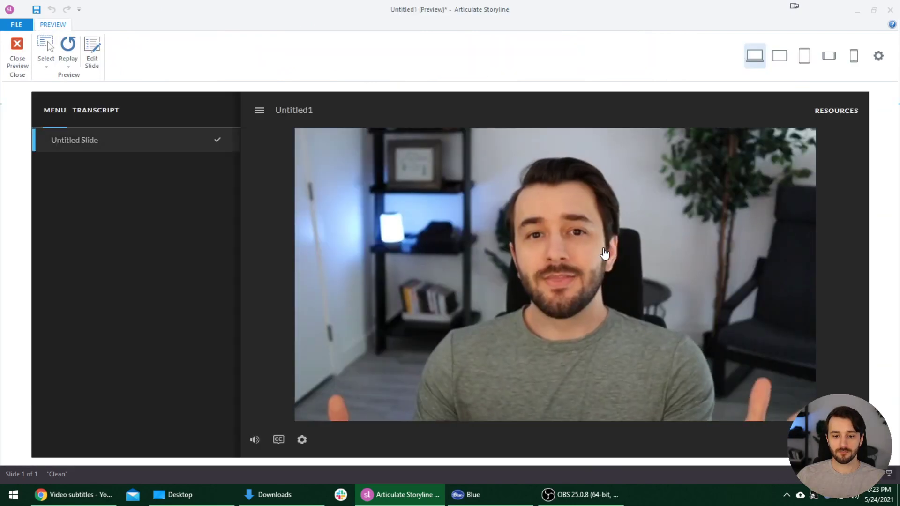
click(278, 439)
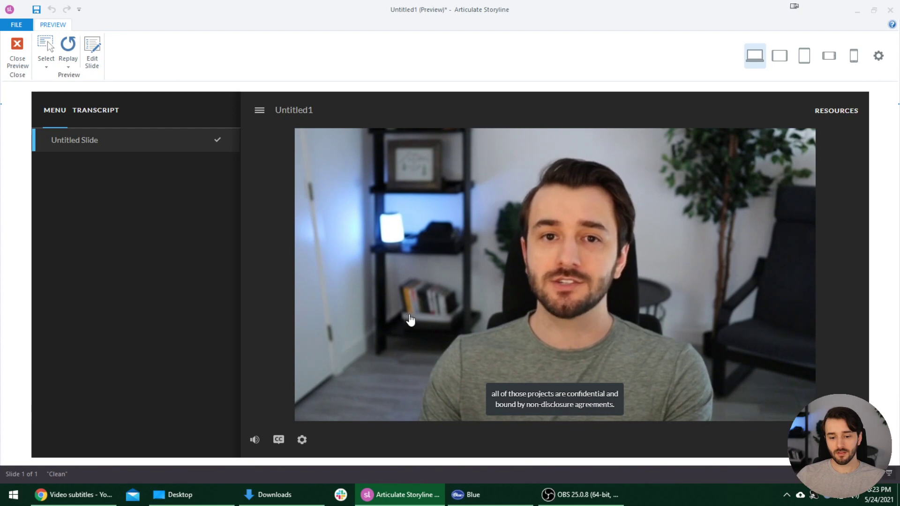
click(17, 53)
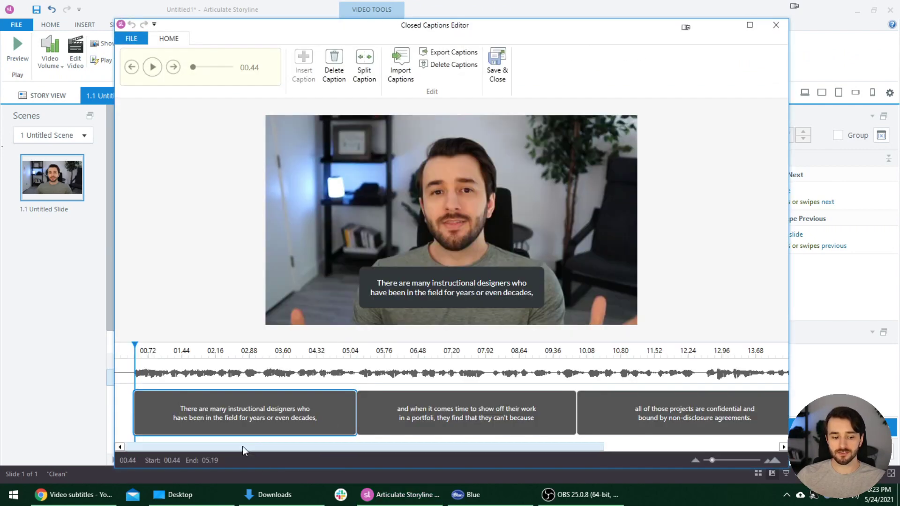
drag(243, 446, 379, 447)
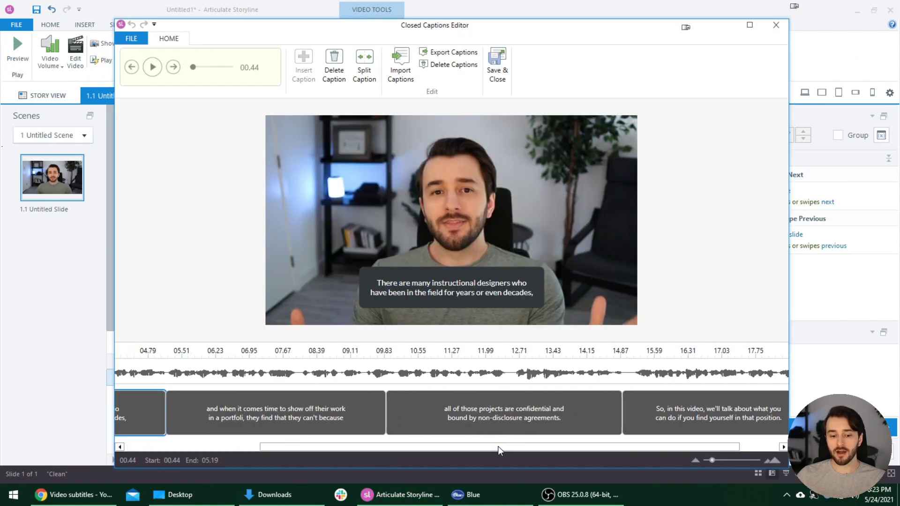
drag(498, 450, 573, 450)
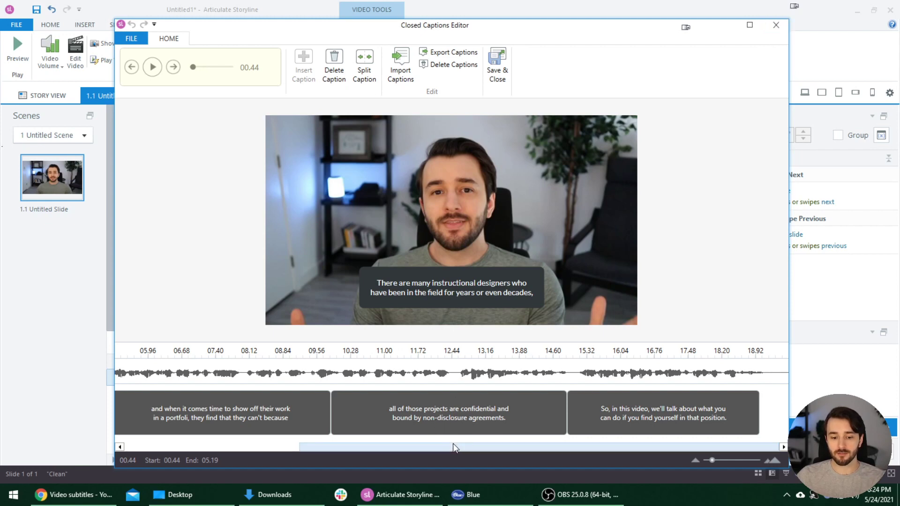
drag(449, 446, 146, 448)
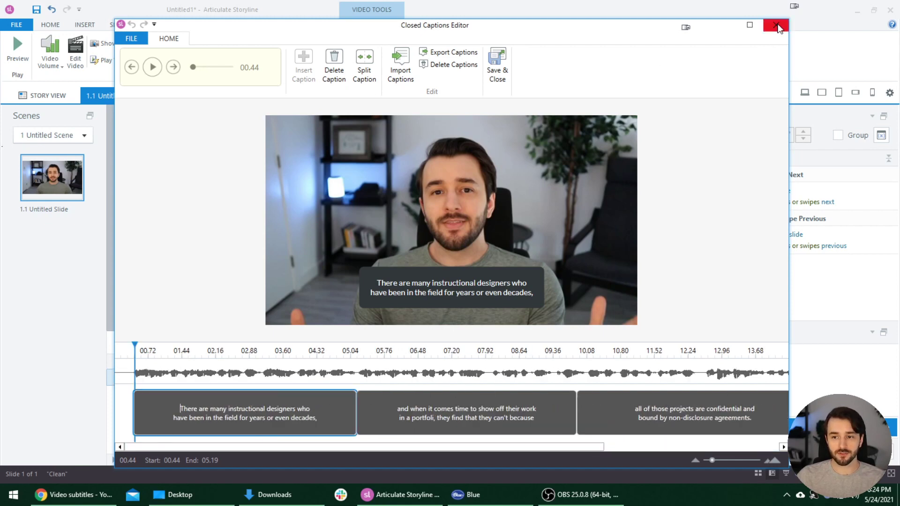